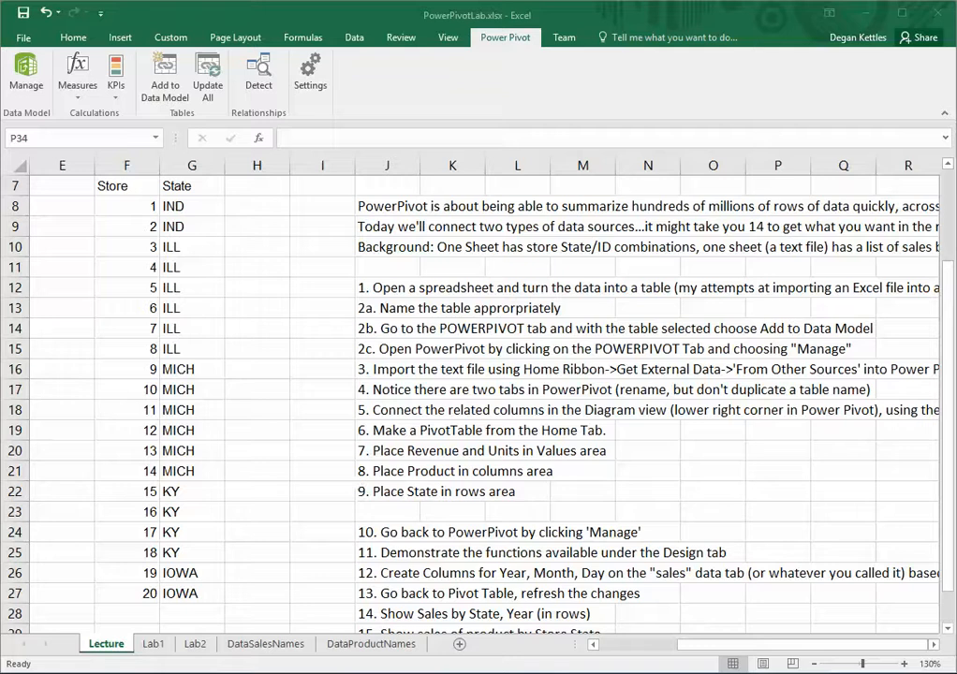
- Switch to the browser to examine the example database schema diagram, and return to the workbook
click(356, 42)
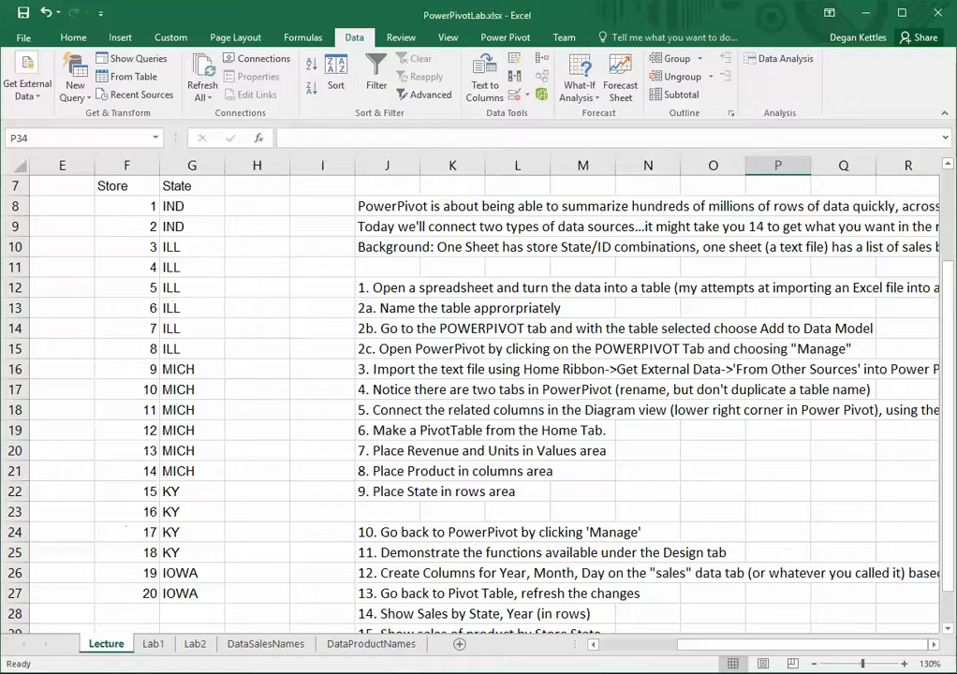
key(alt+Tab)
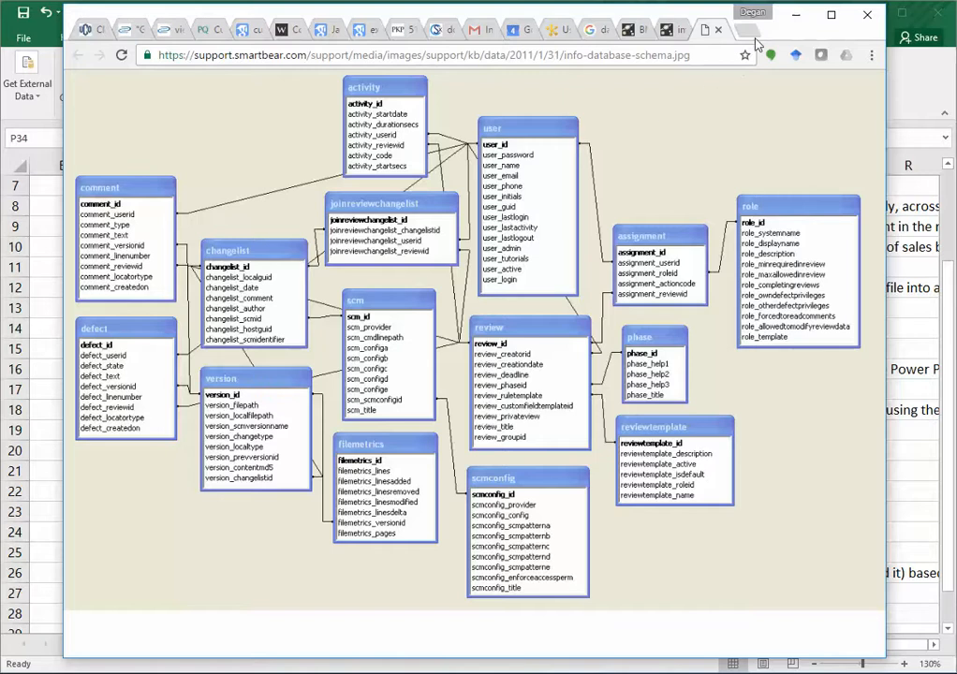
click(795, 16)
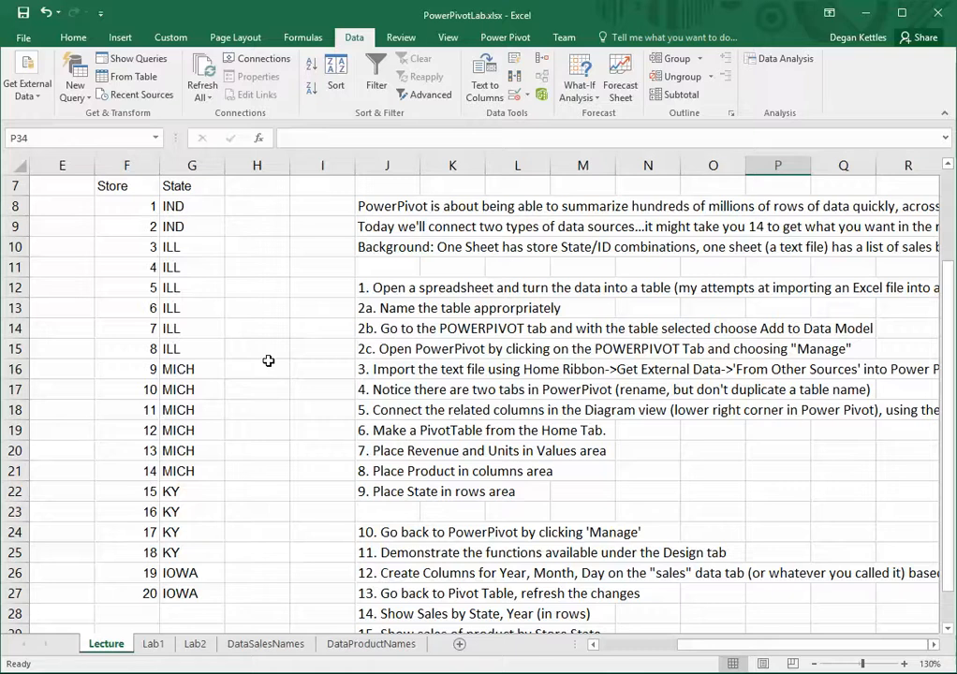
- Convert the Store and State range F7:G27 into a table with headers and name it stores
click(132, 247)
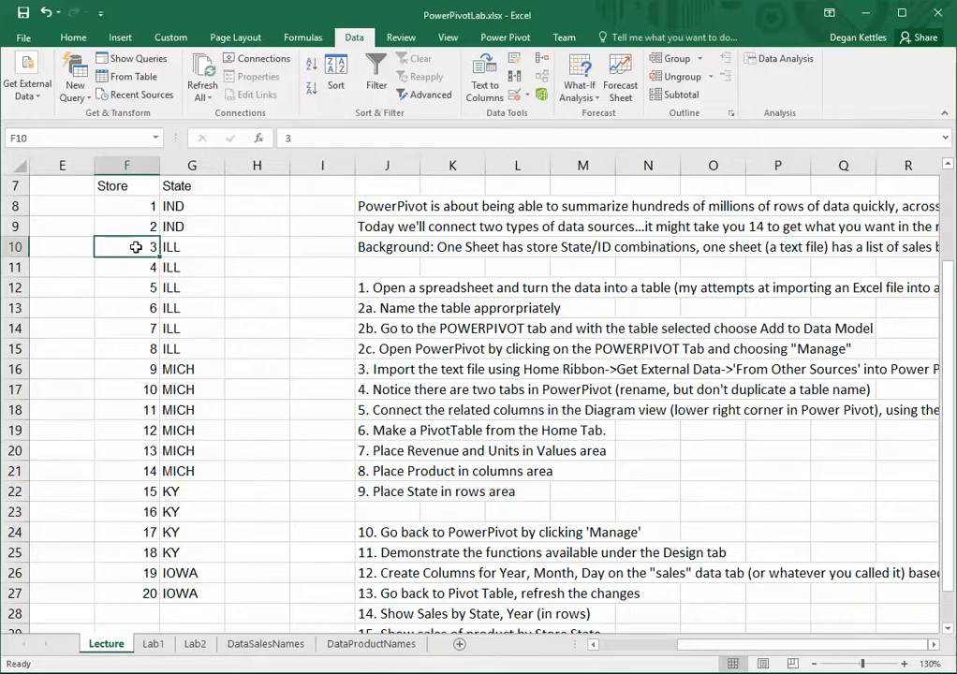
key(ctrl+a)
key(ctrl+t)
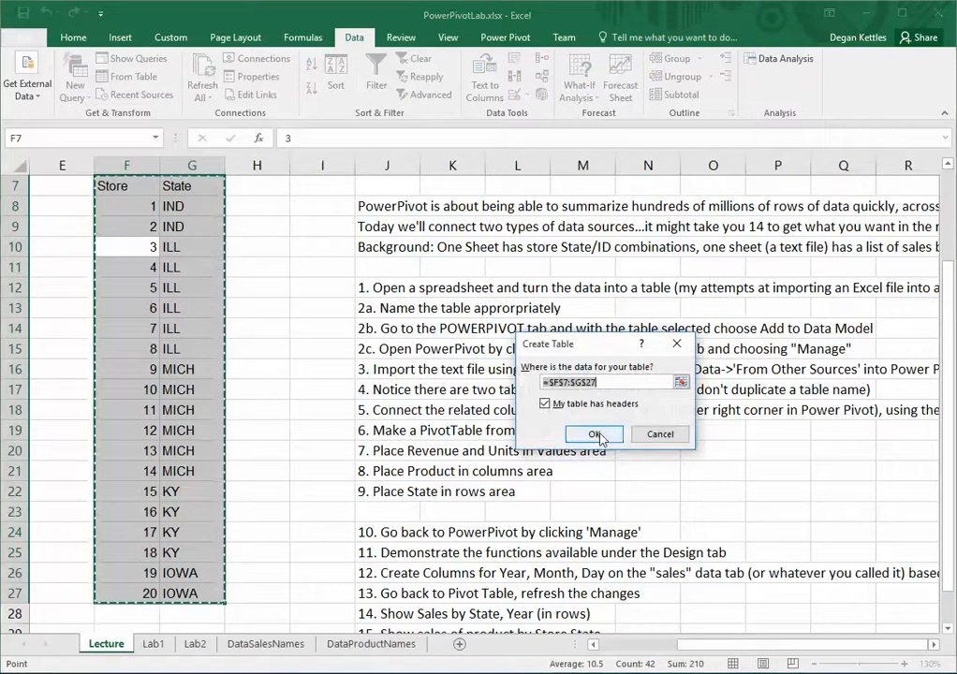
click(600, 434)
click(43, 76)
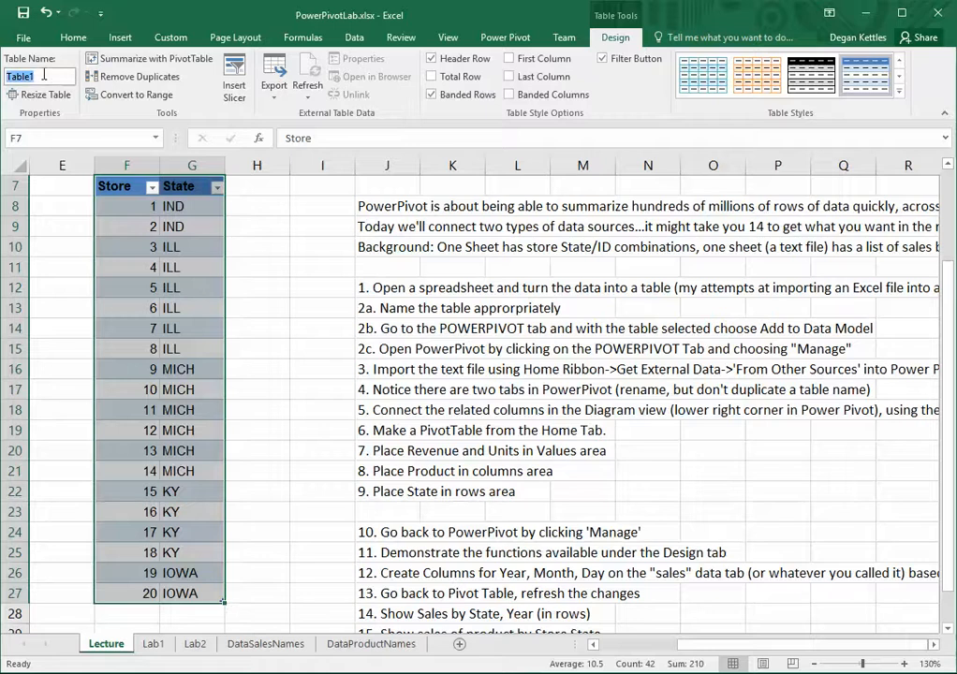
text(stores)
key(Return)
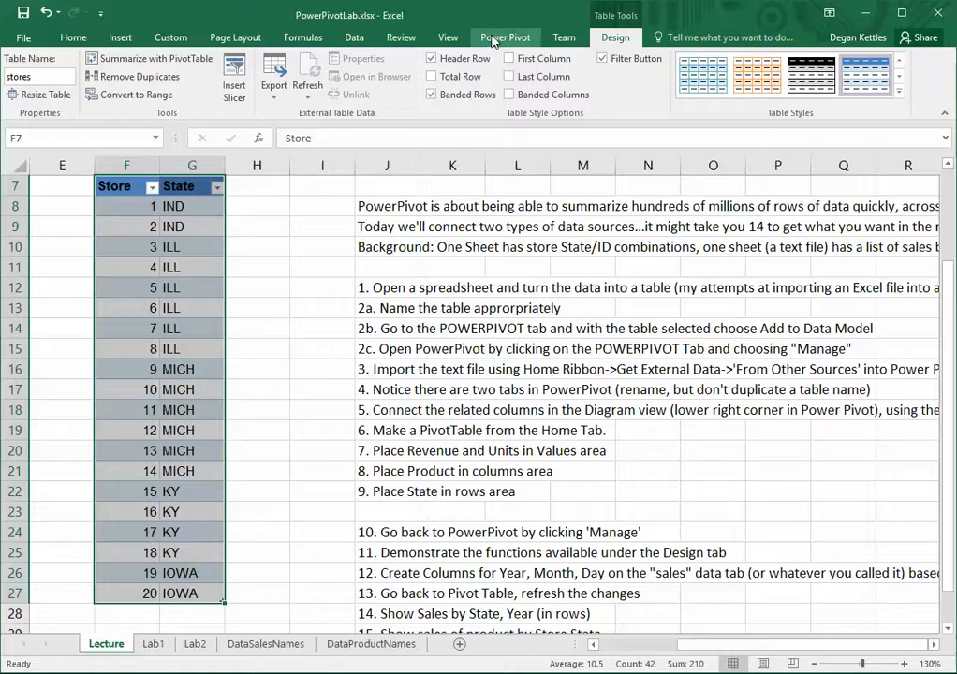
- Add the stores table to the Power Pivot data model
click(354, 37)
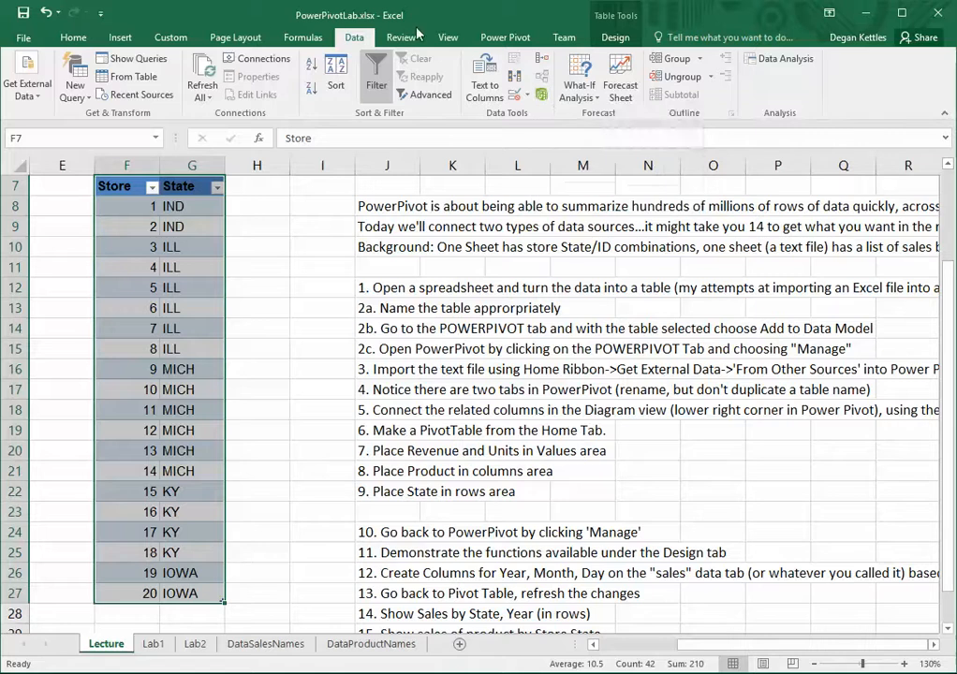
click(506, 37)
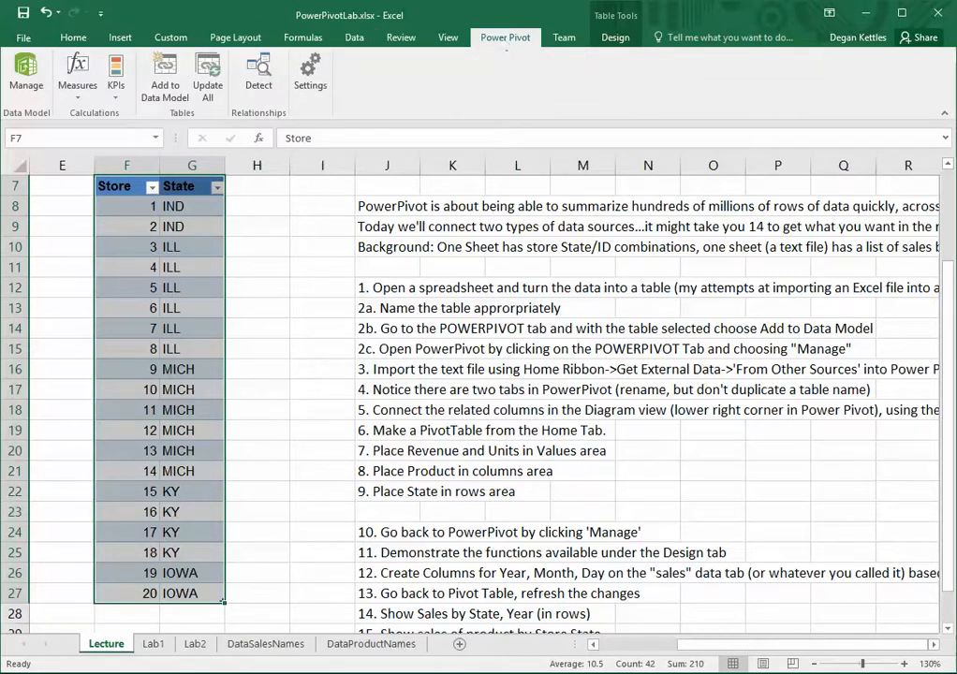
click(23, 85)
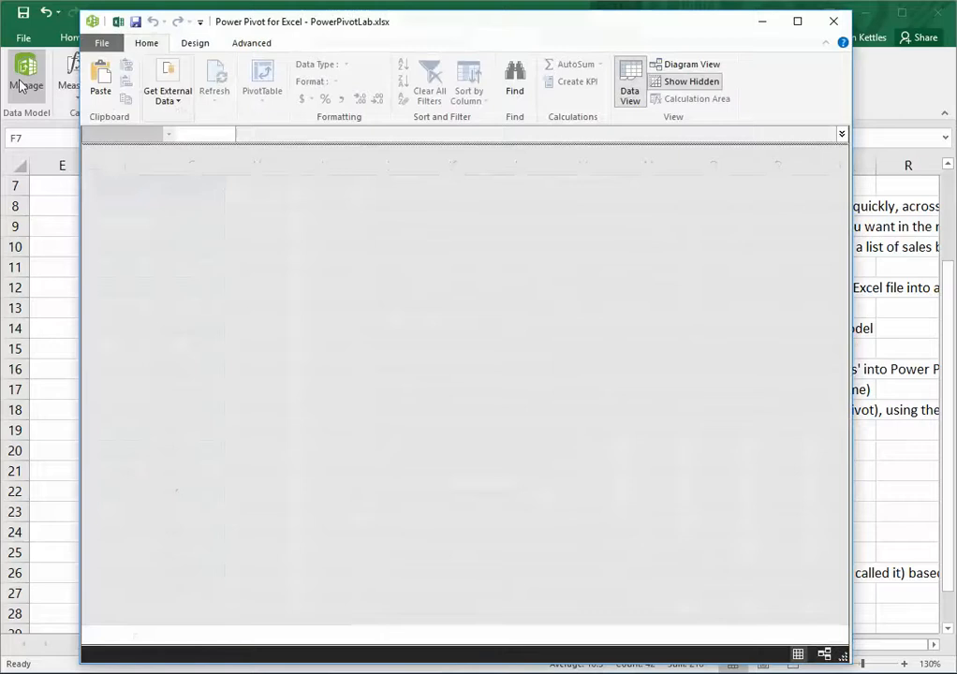
click(837, 22)
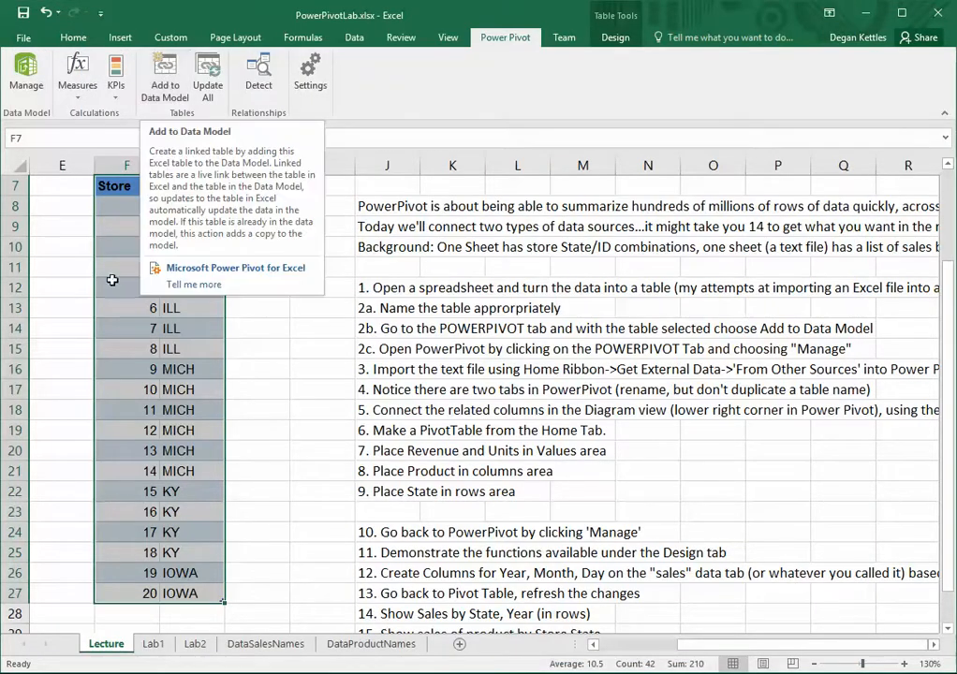
click(159, 75)
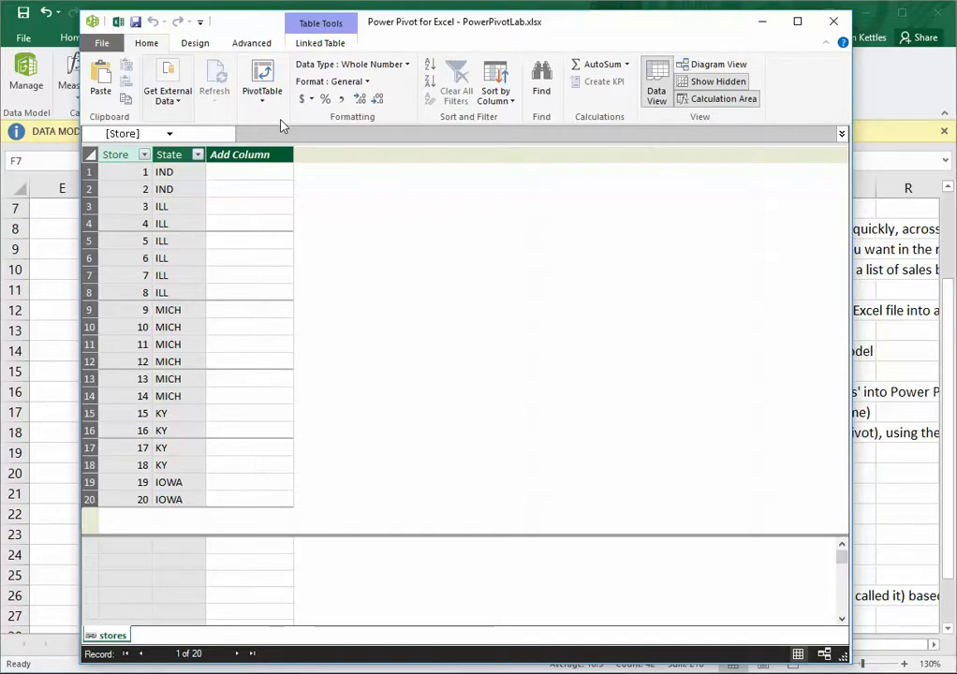
- Start importing external data from a text file into Power Pivot, choosing storesales.txt as the source
click(172, 97)
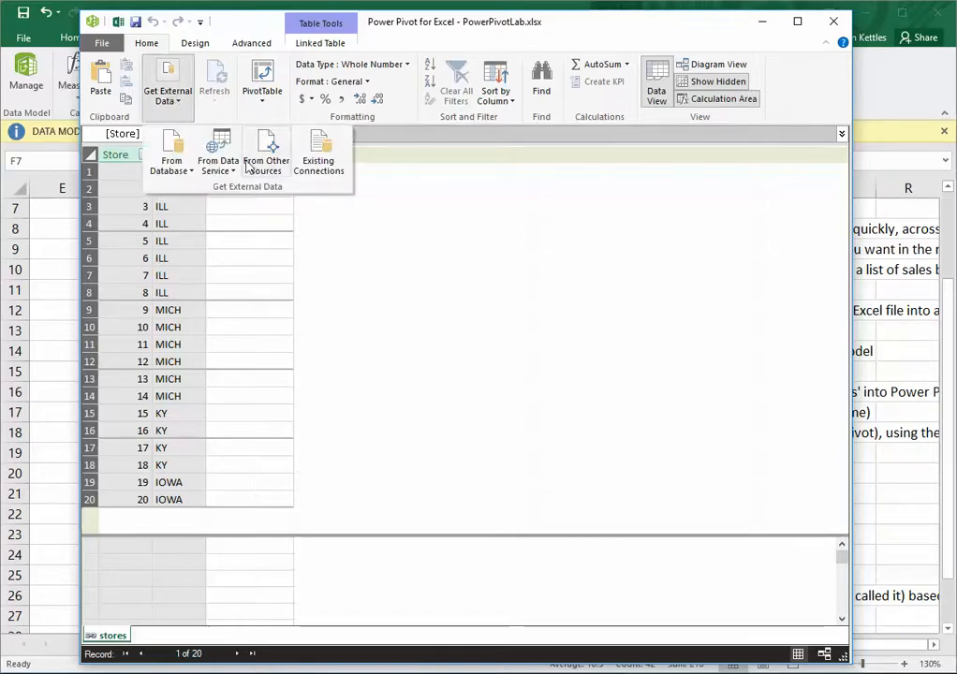
click(272, 166)
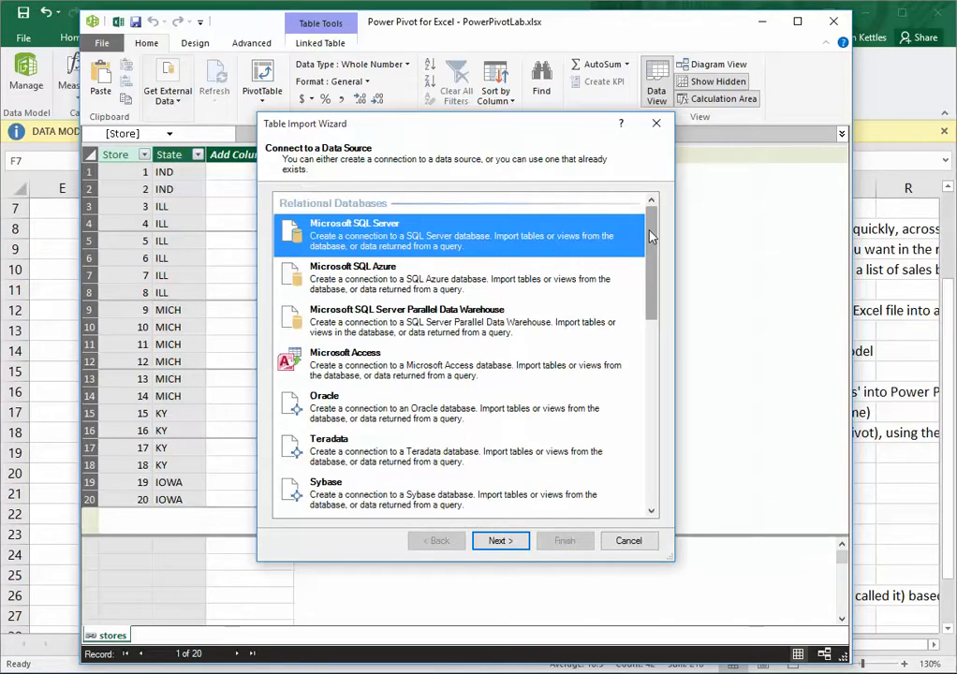
drag(652, 237, 601, 452)
click(426, 477)
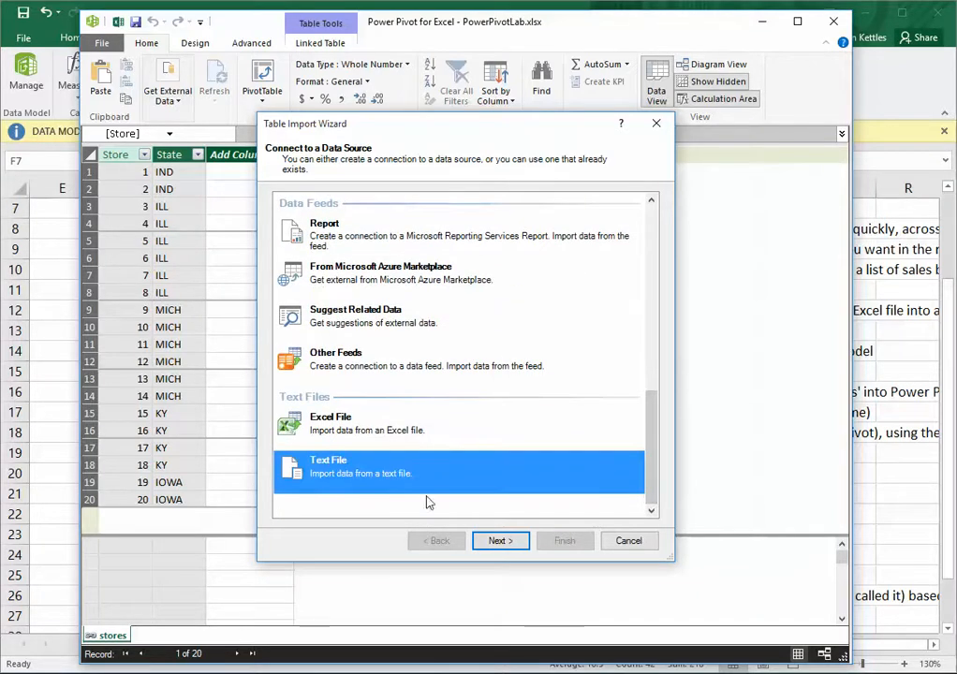
click(502, 543)
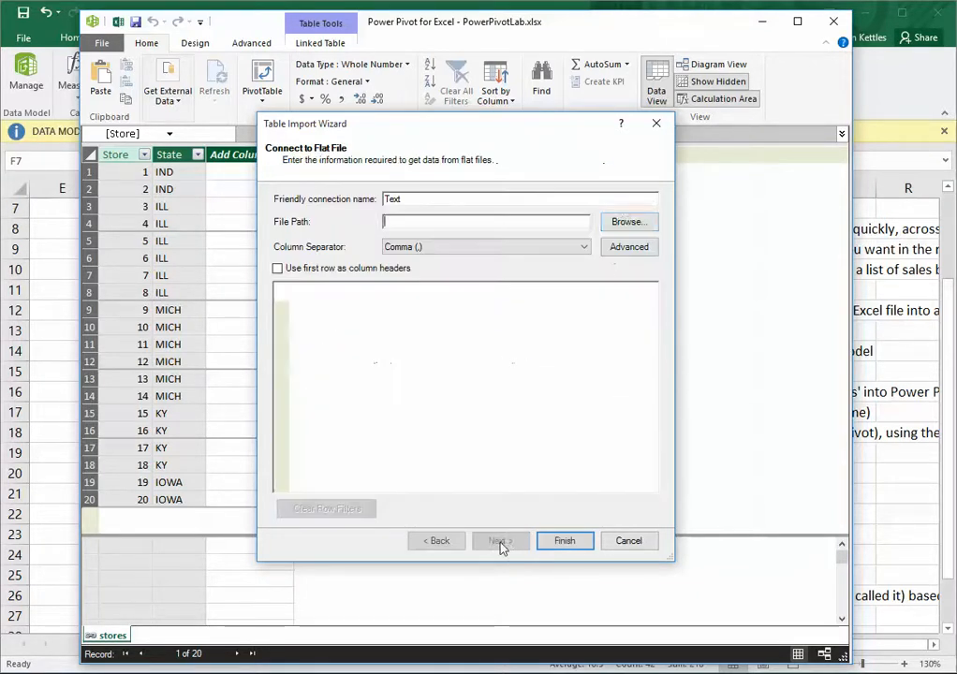
click(628, 222)
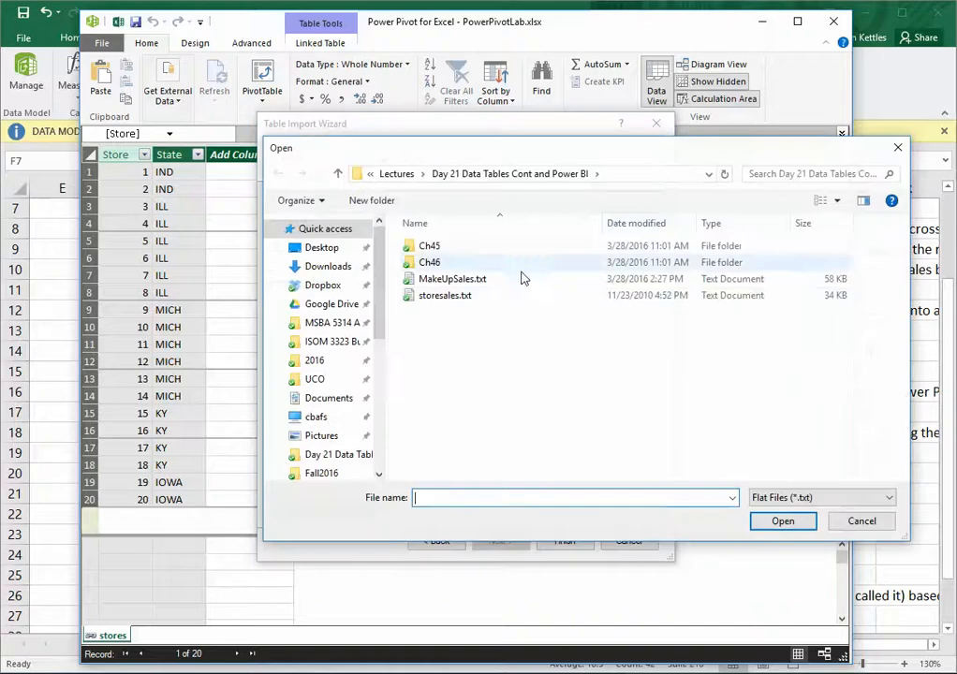
click(448, 297)
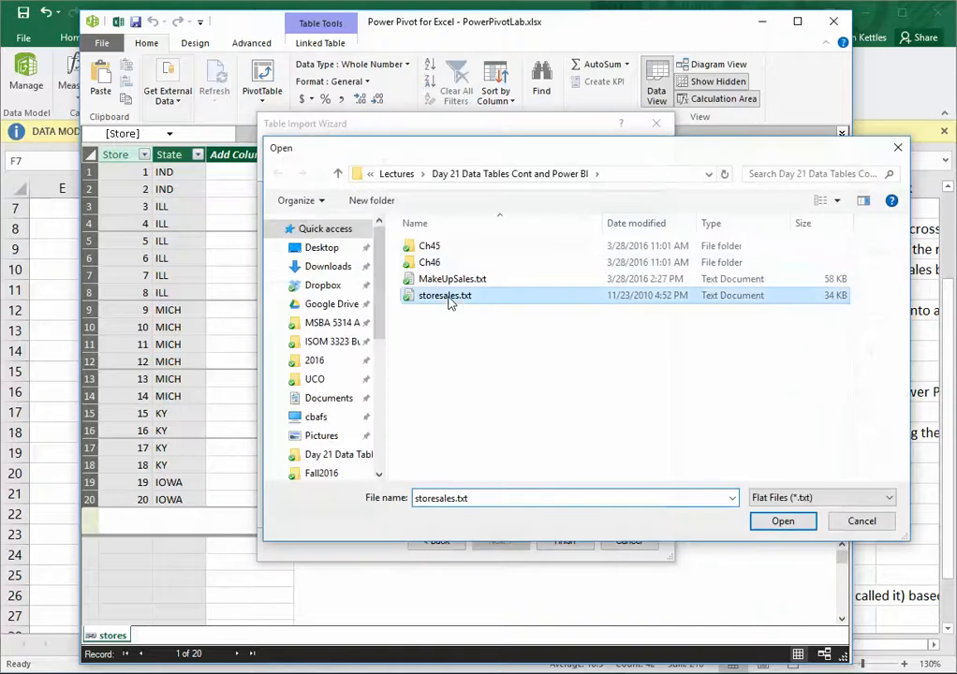
click(782, 522)
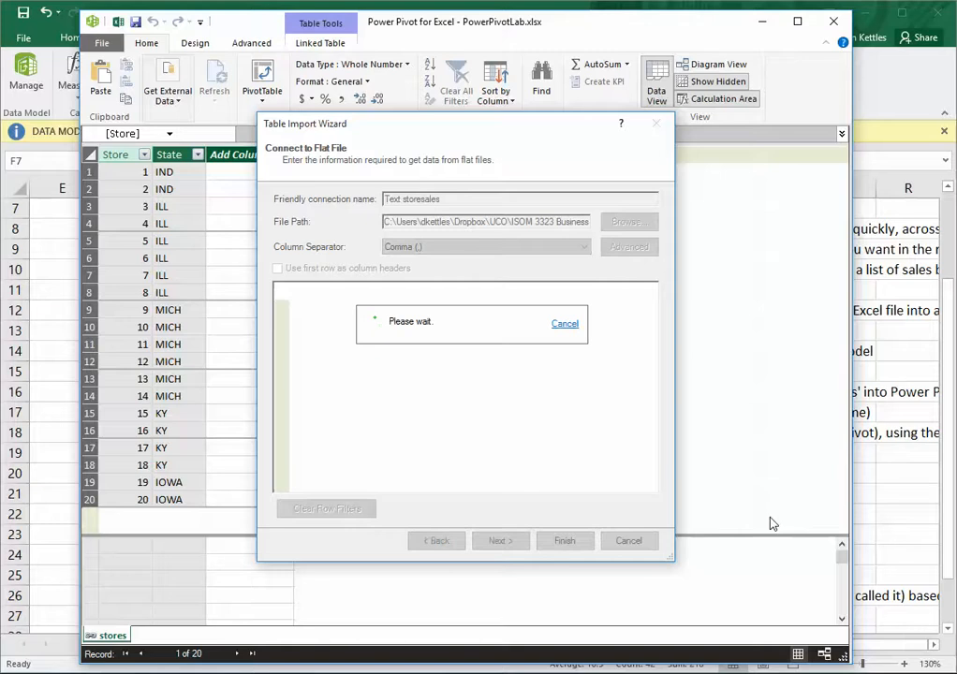
- Name the import connection StoreSales and widen the F1 column in the data preview
drag(445, 198, 383, 199)
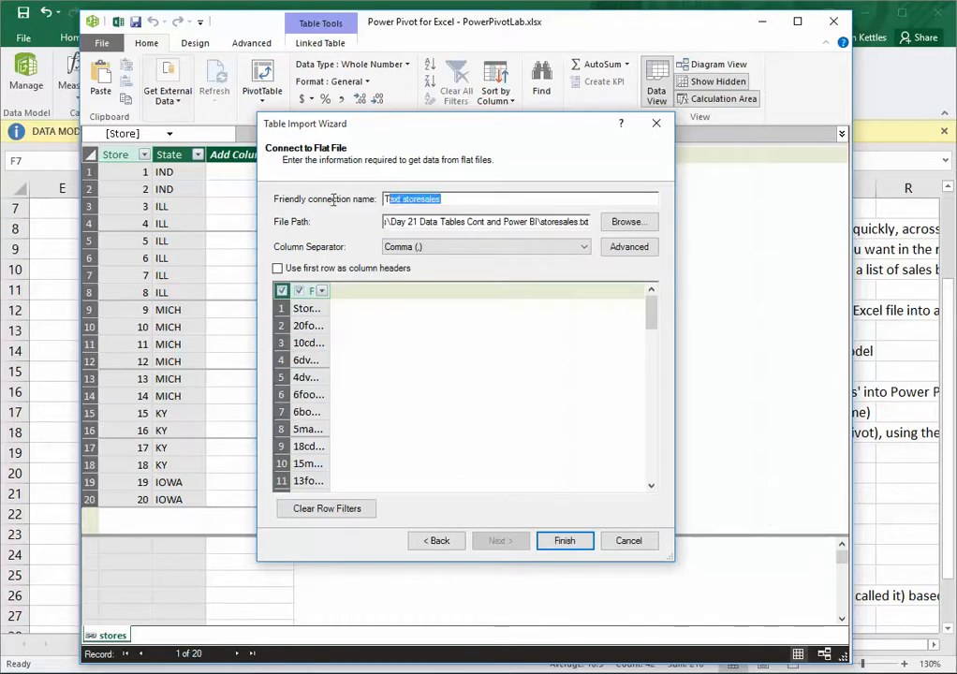
text(Store)
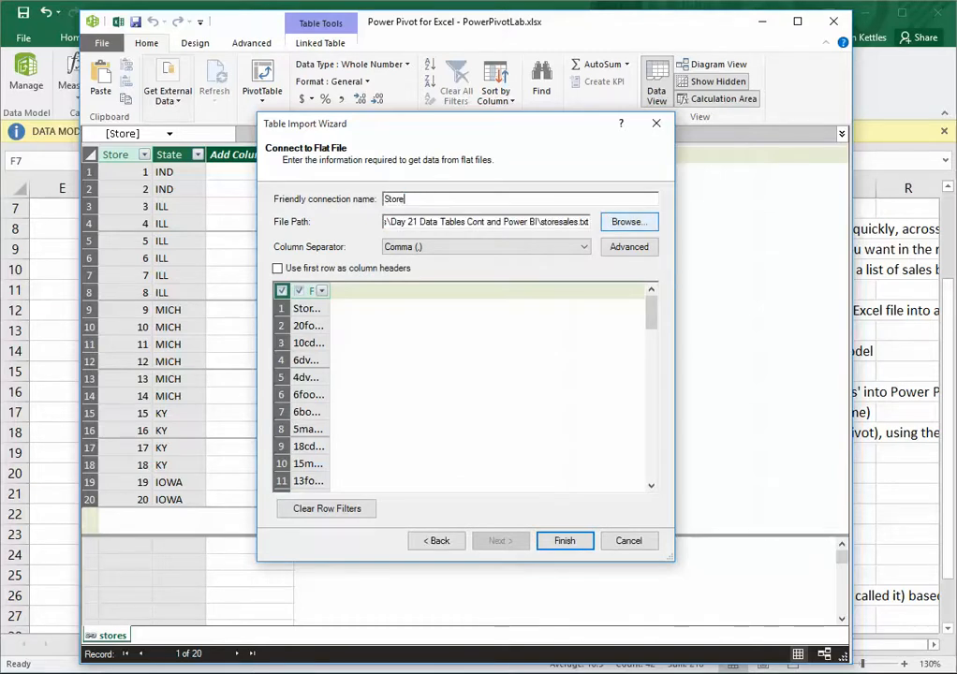
text(Sales)
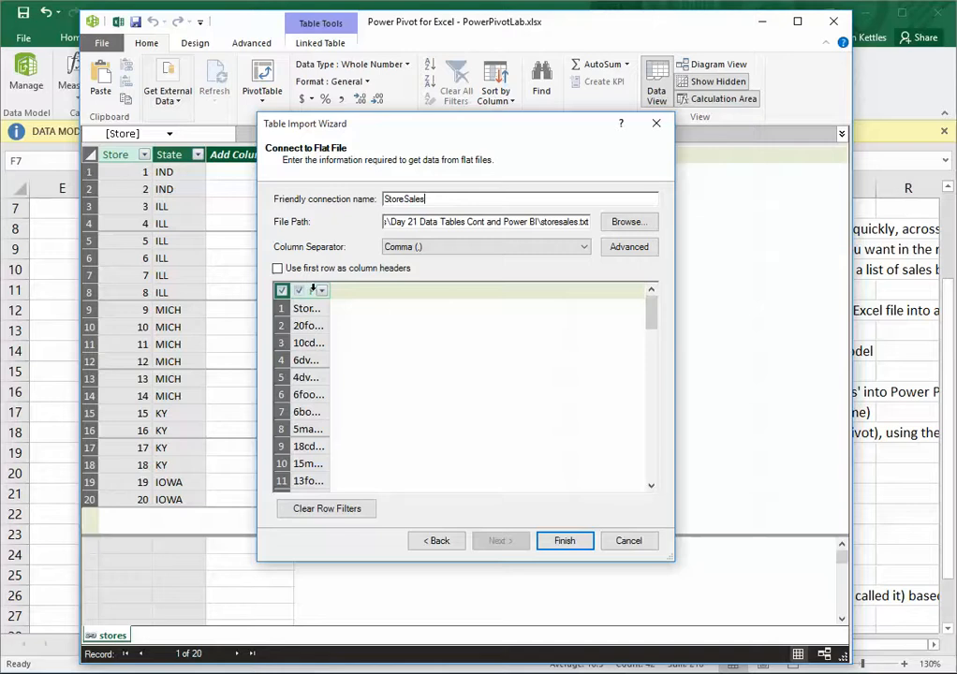
drag(327, 290, 367, 291)
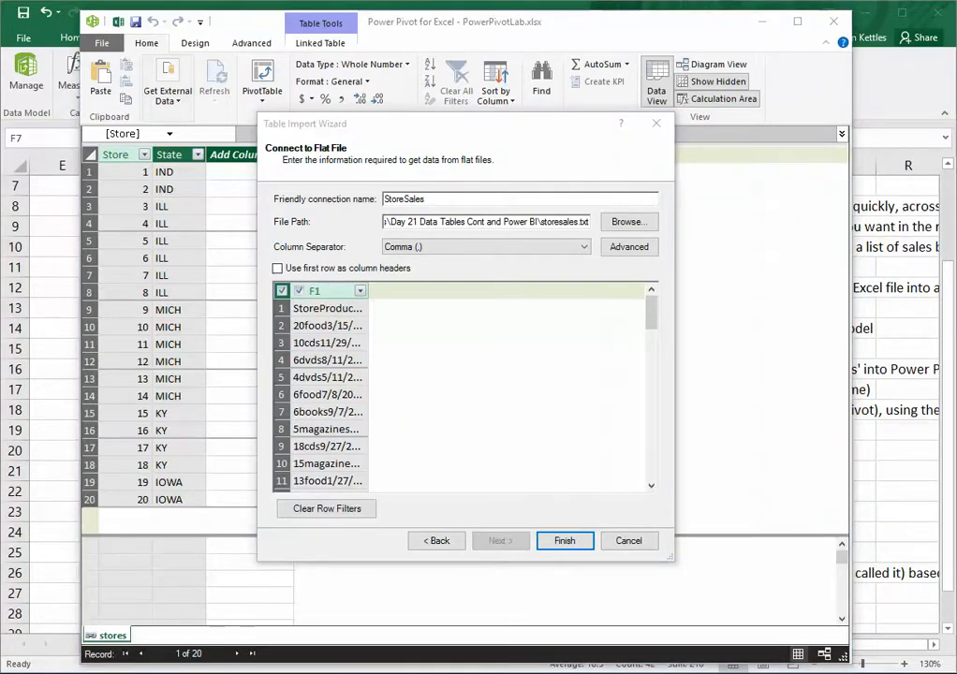
- Open storesales.txt in Notepad to examine how its columns are separated, and close it again
drag(0, 21, 340, 23)
double_click(235, 272)
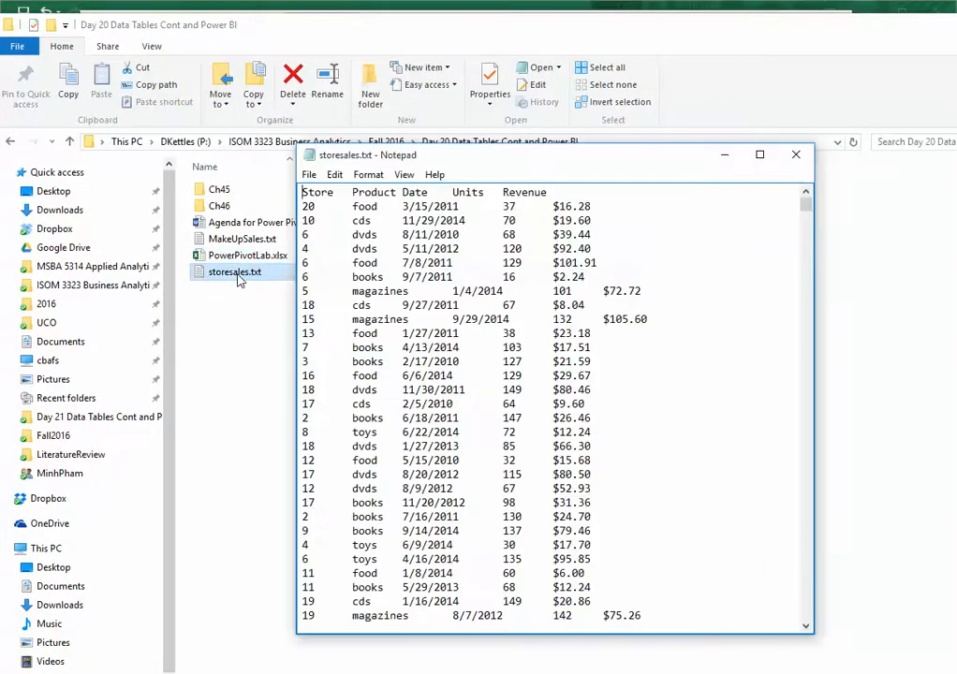
drag(531, 166, 363, 115)
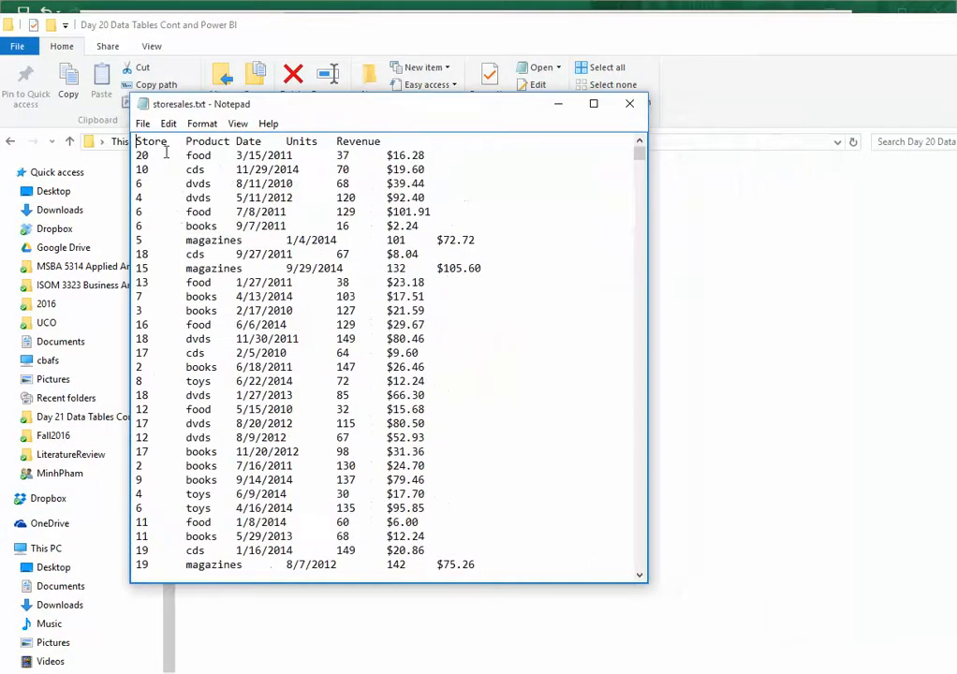
click(166, 152)
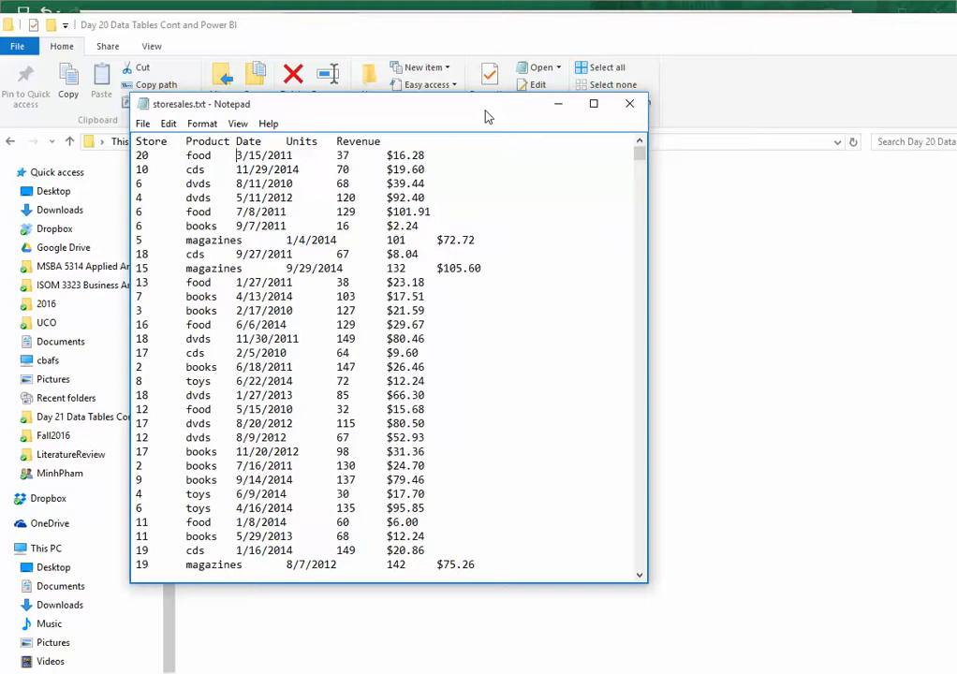
click(636, 105)
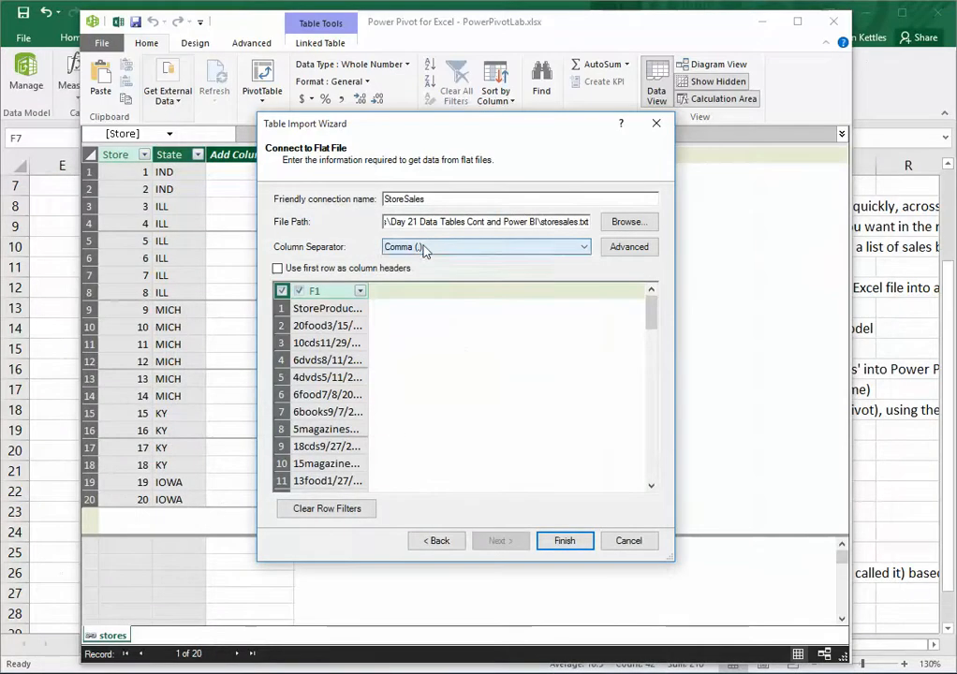
- Set the column separator to Tab with the first row as column headers, widen the Product preview column, and complete the import
click(421, 249)
click(416, 265)
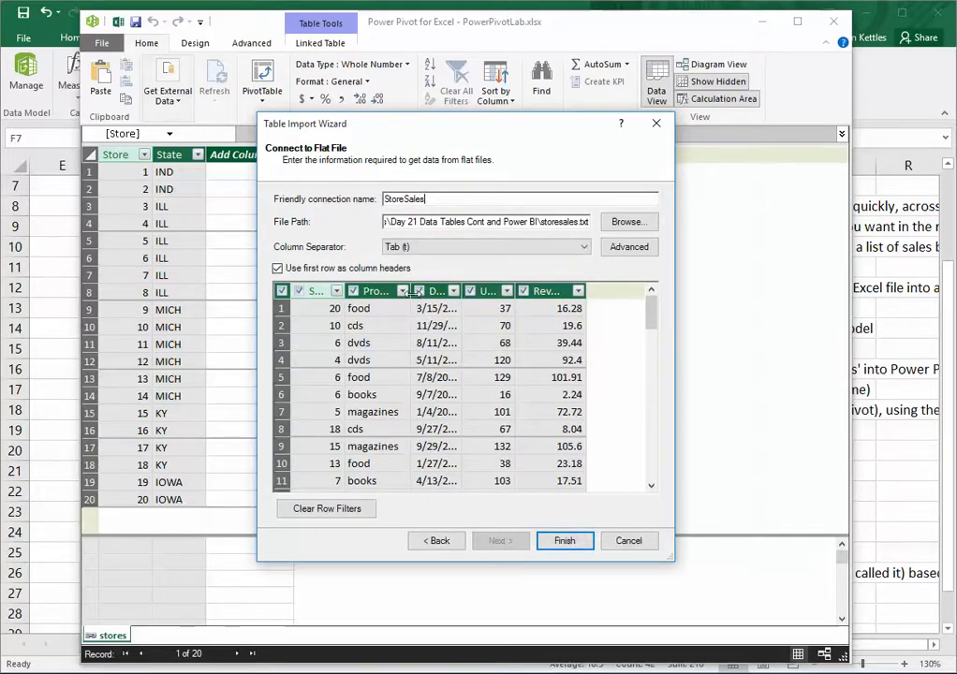
drag(410, 290, 445, 290)
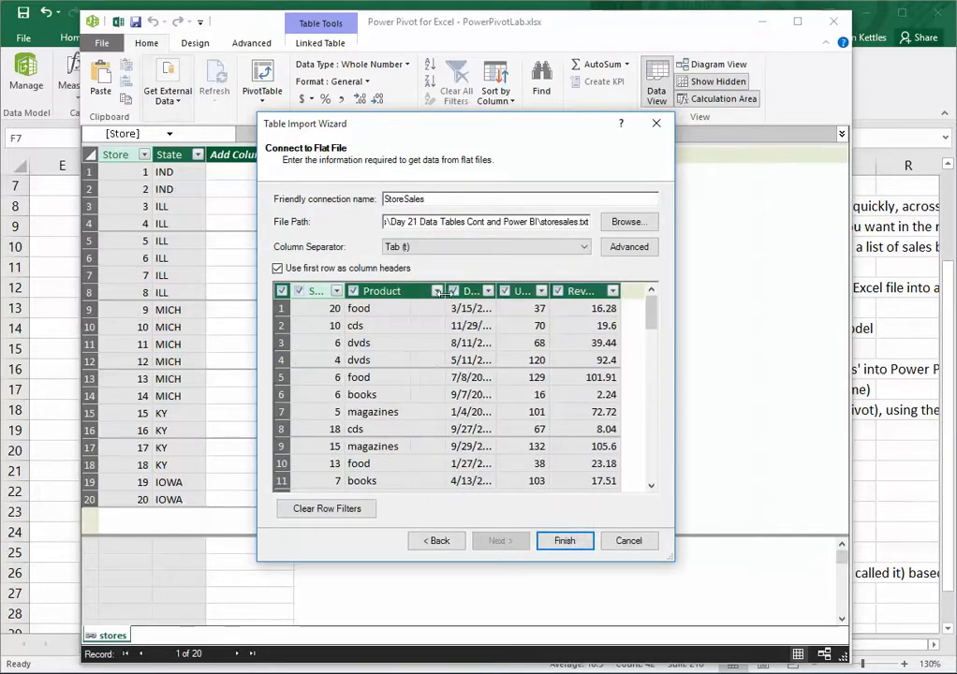
click(561, 541)
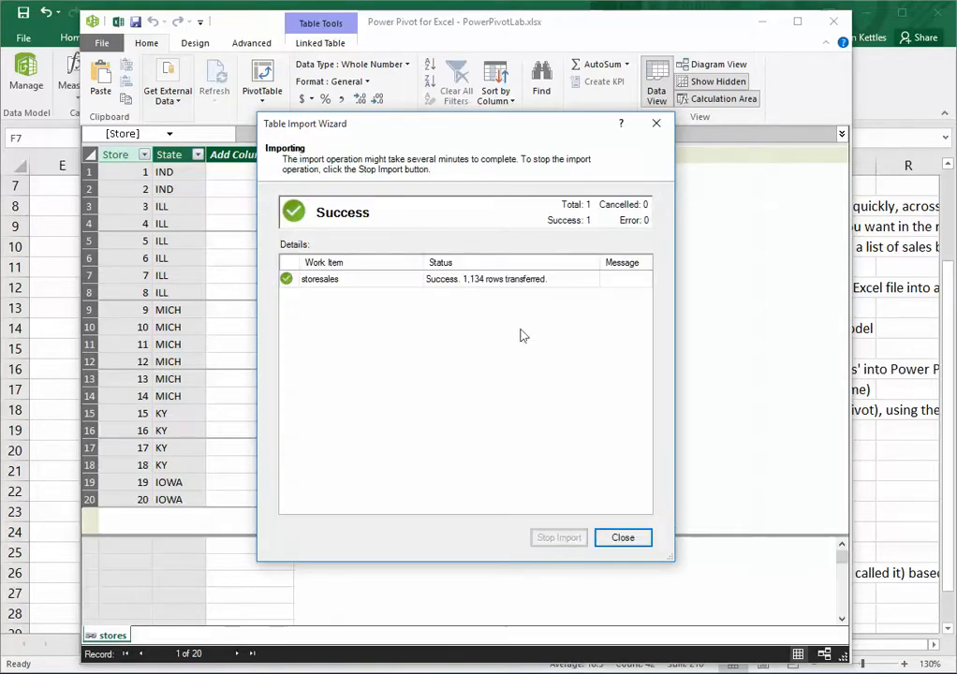
click(623, 538)
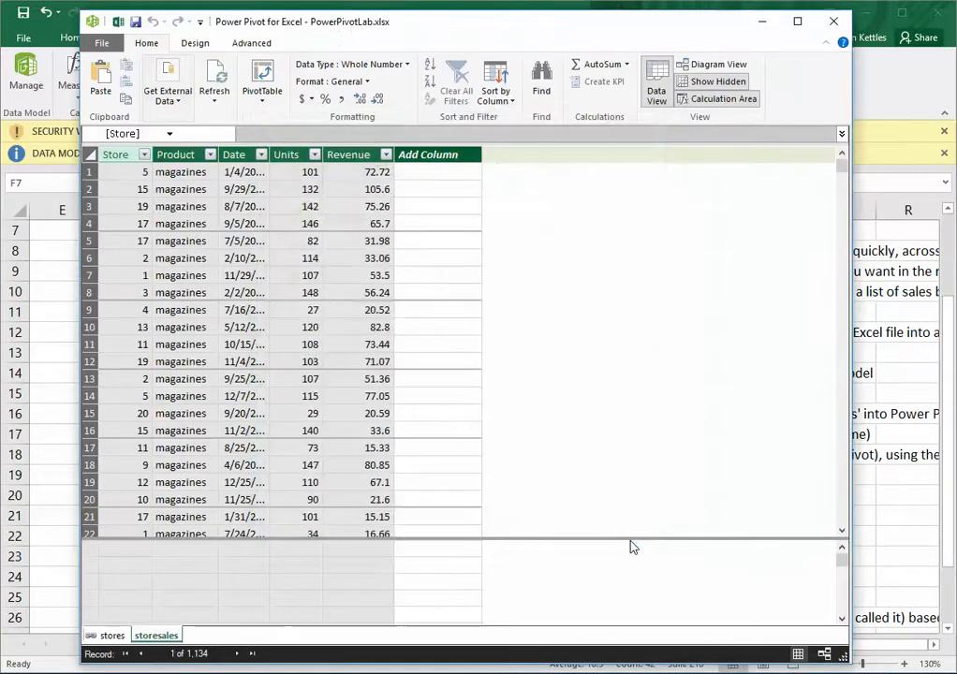
- Compare the stores and storesales tables in the data model to examine the column they share
click(110, 636)
click(140, 637)
click(128, 637)
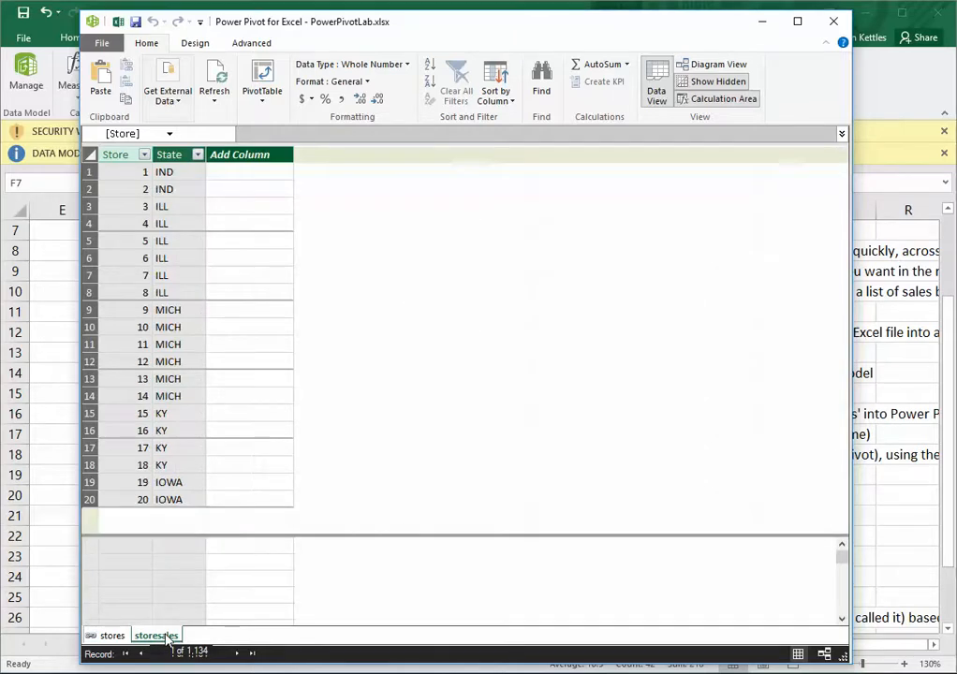
click(164, 637)
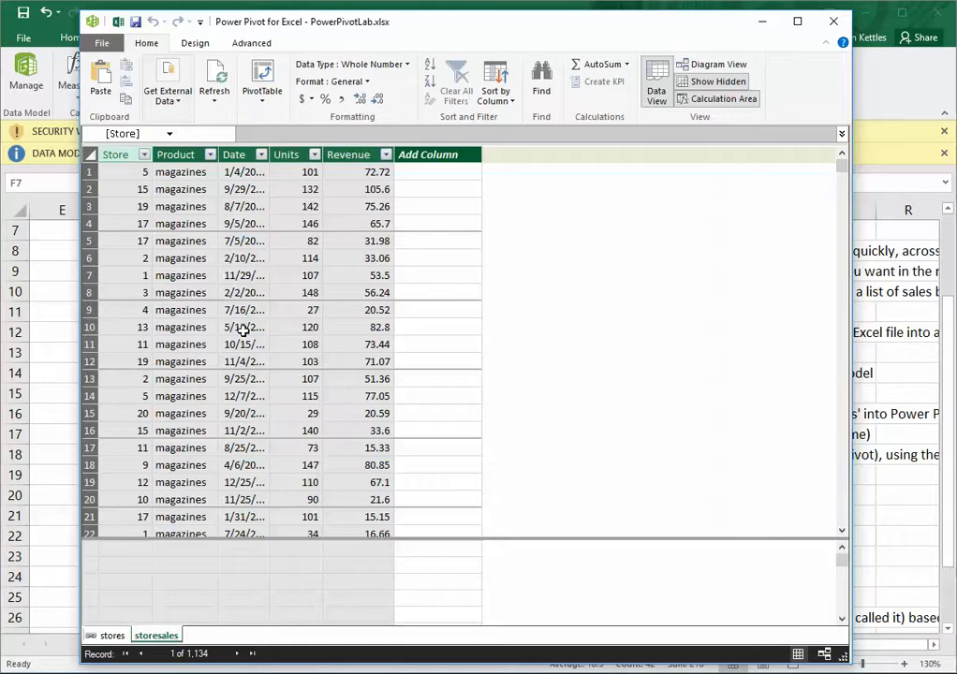
click(112, 636)
click(153, 637)
click(113, 637)
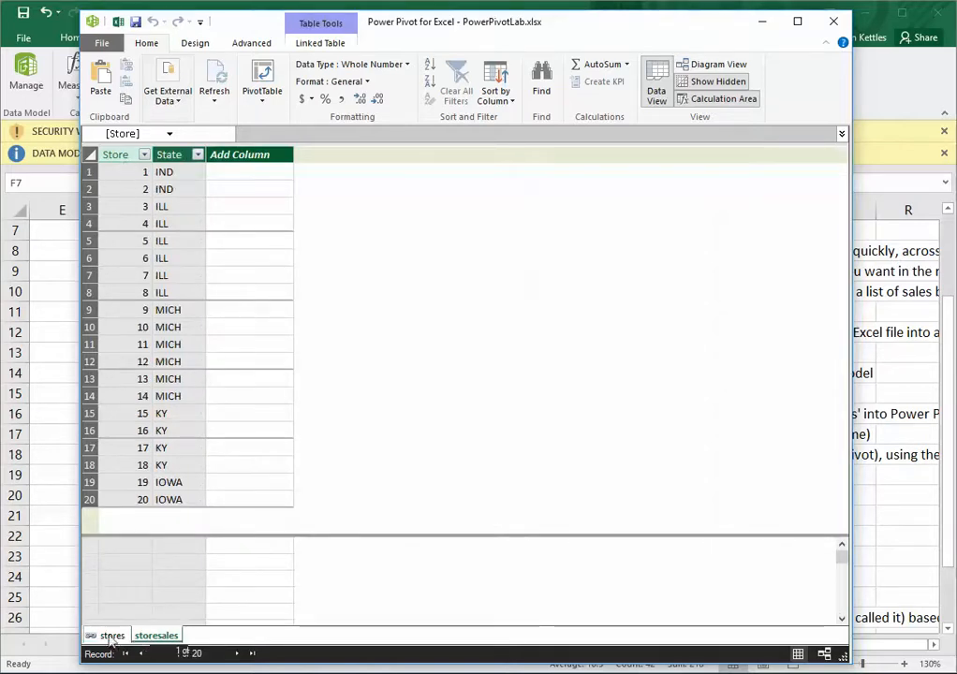
click(156, 637)
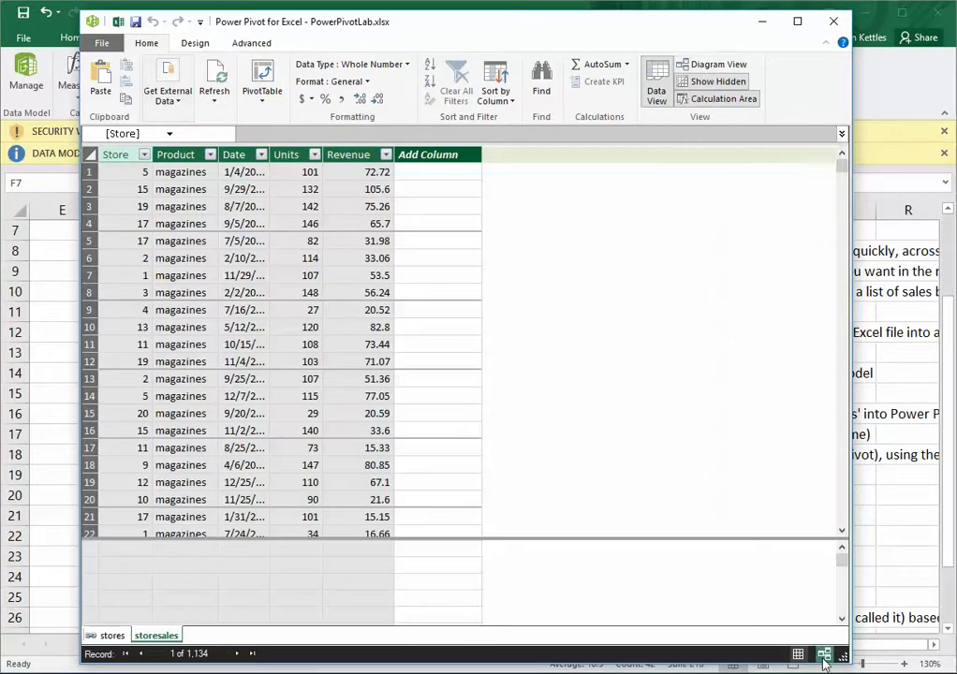
- Relate the stores table to the storesales table through their Store columns, and return to the data grid
click(716, 66)
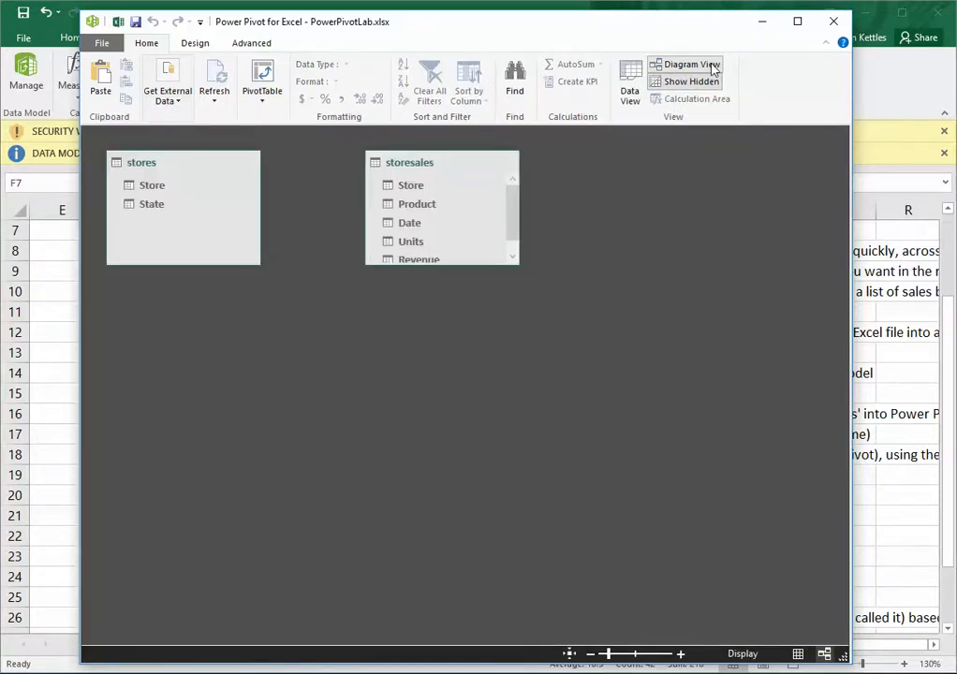
drag(169, 186, 398, 188)
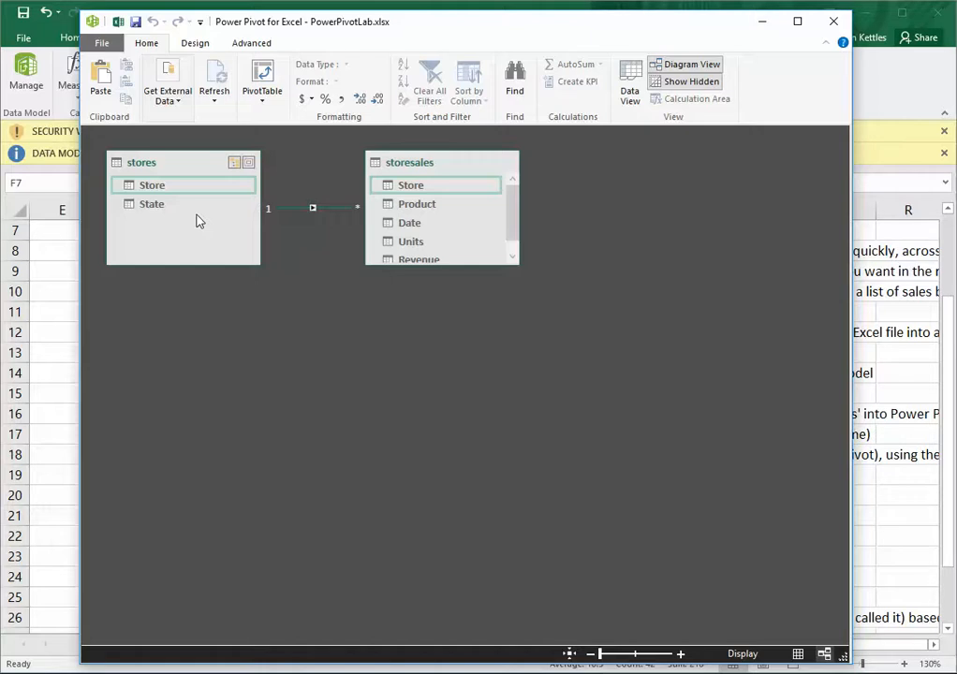
click(631, 84)
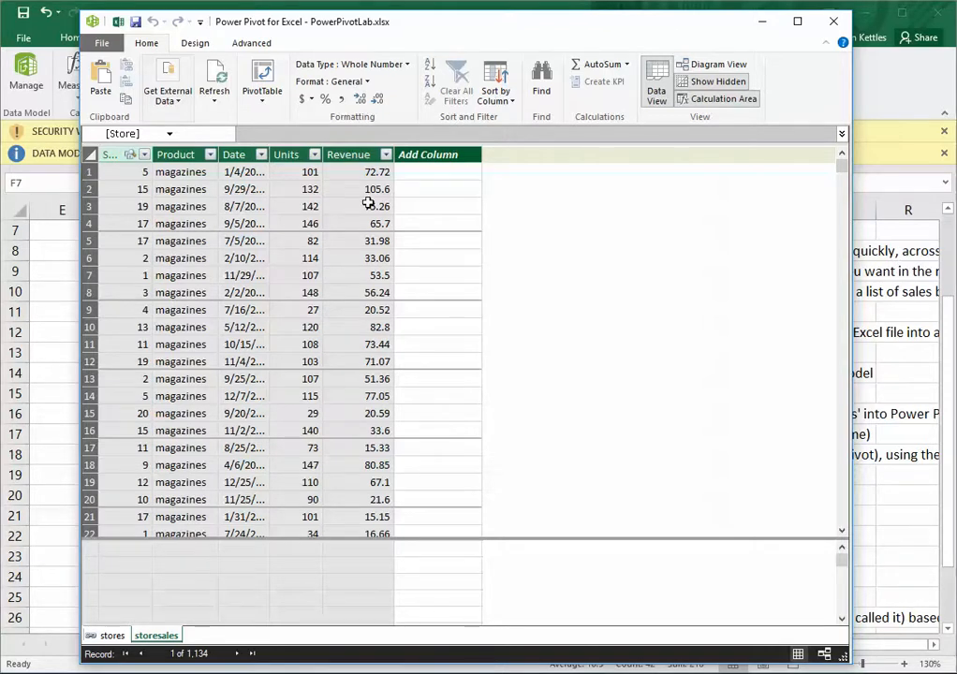
- Widen the Date column in storesales and add a calculated column with the formula =YEAR([Date])
mouse_move(269, 155)
mouse_down()
mouse_move(297, 154)
mouse_move(281, 155)
mouse_up()
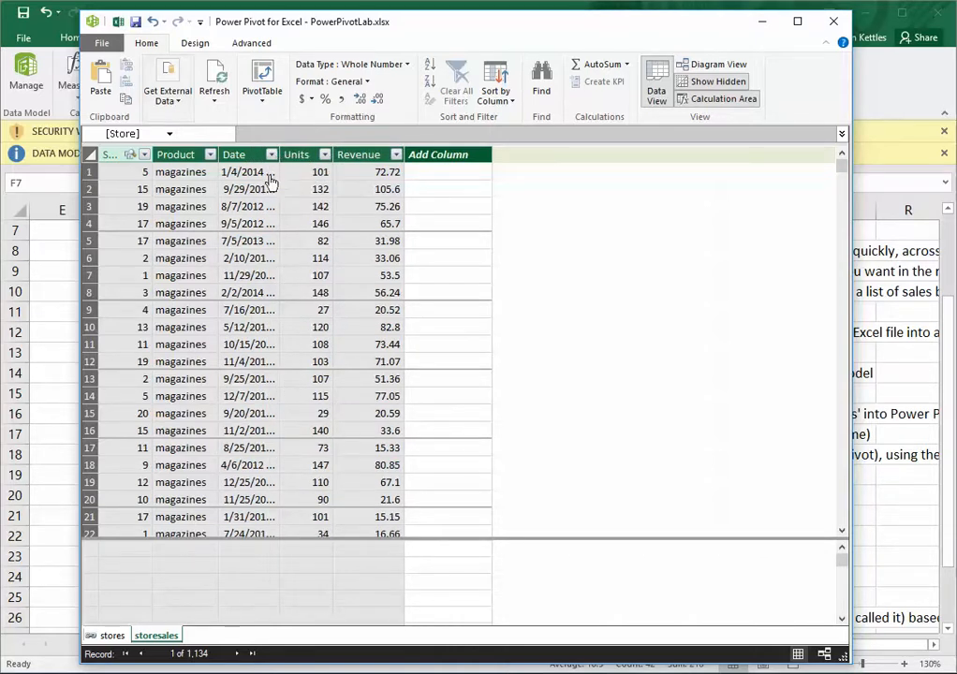
drag(280, 155, 301, 154)
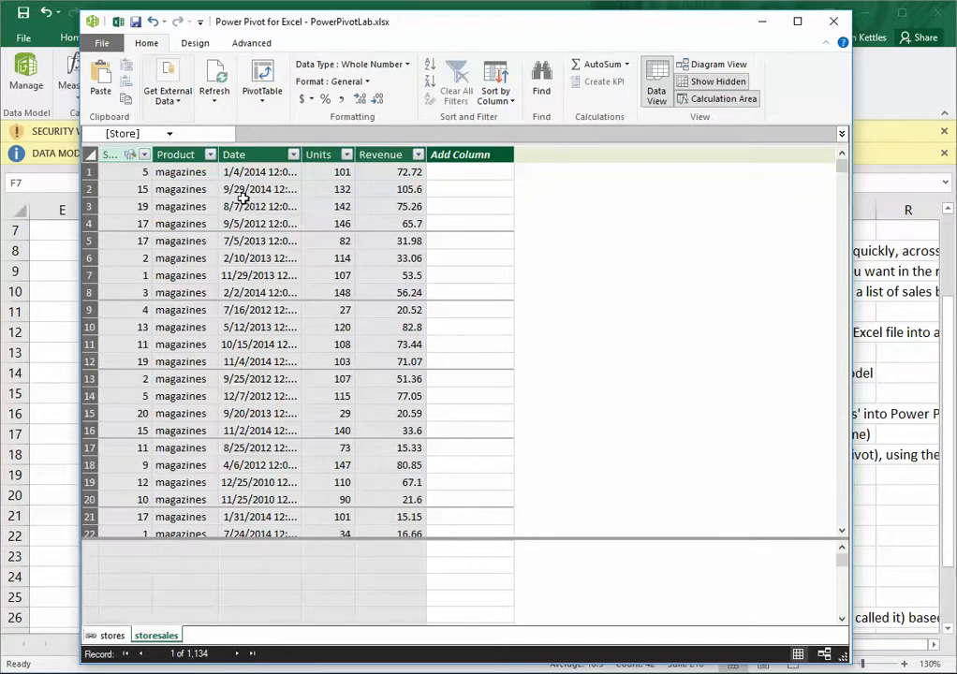
click(451, 171)
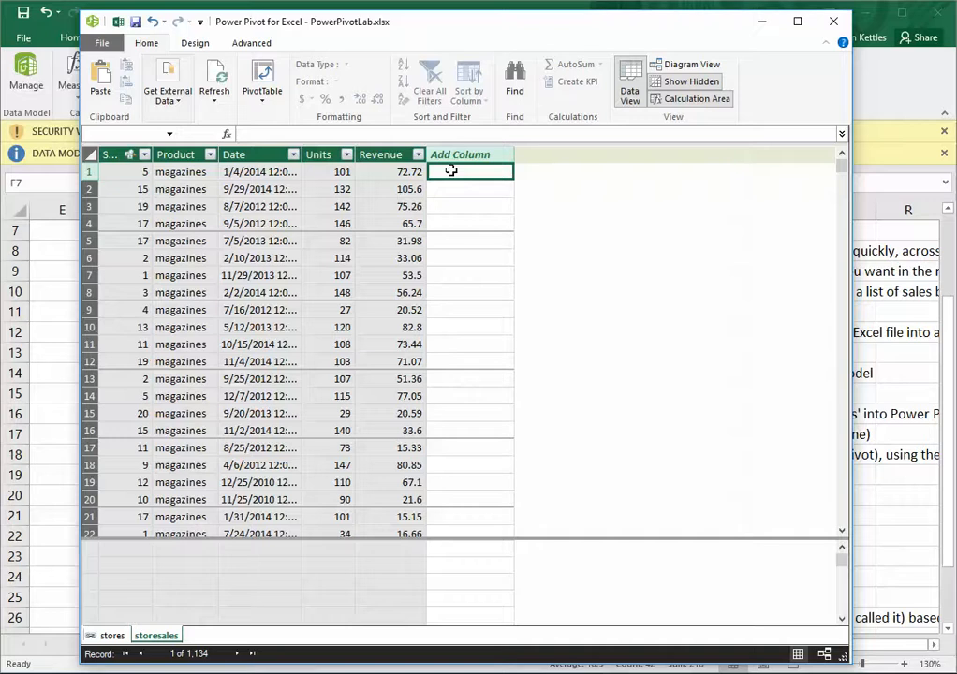
text(=)
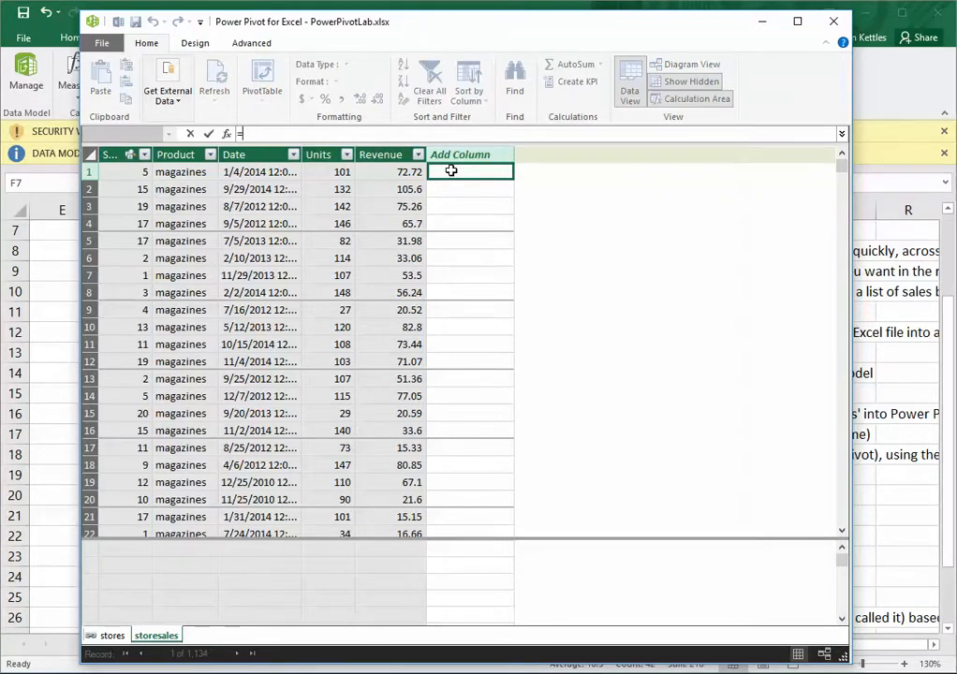
text(yea)
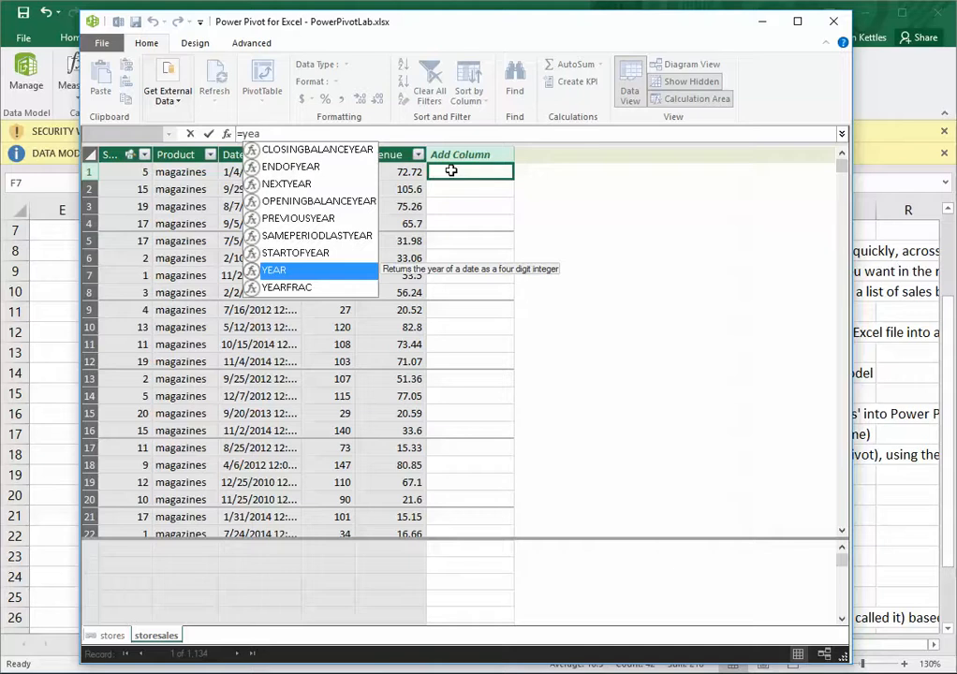
key(Tab)
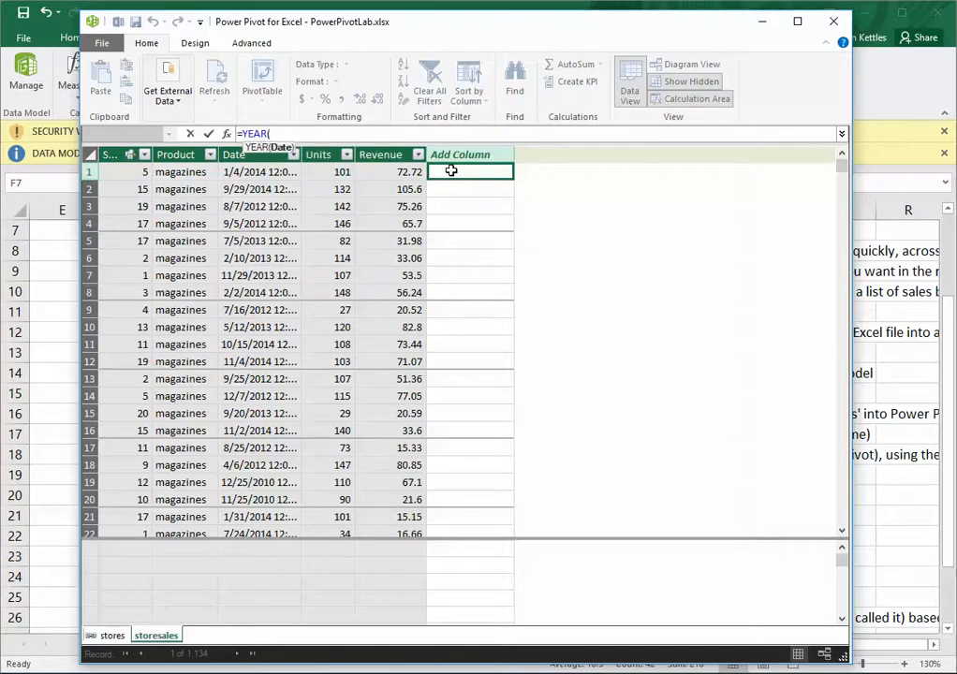
click(250, 172)
text())
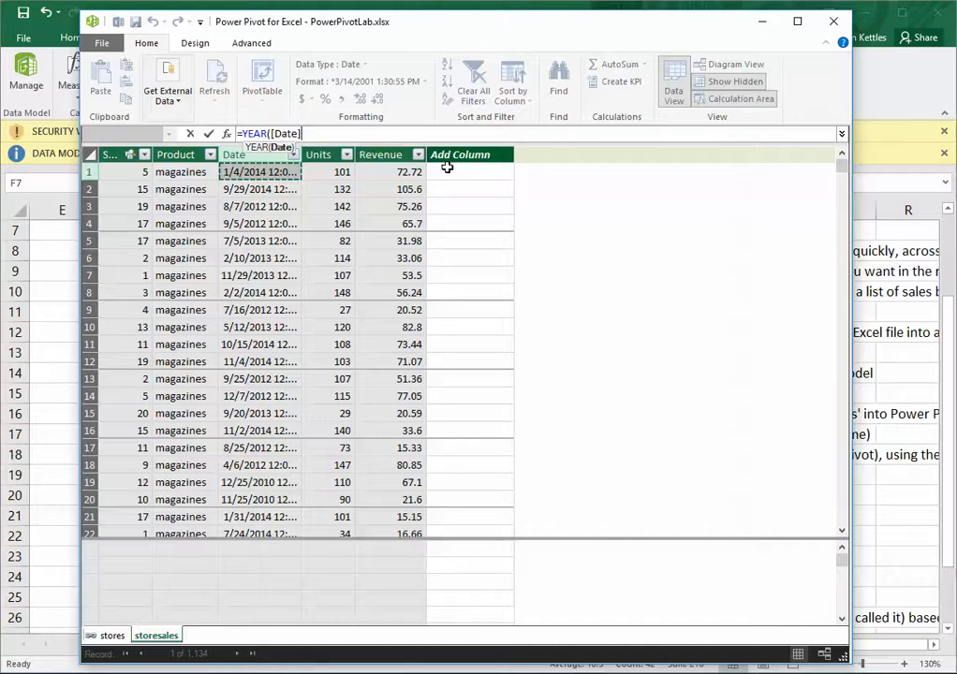
key(Return)
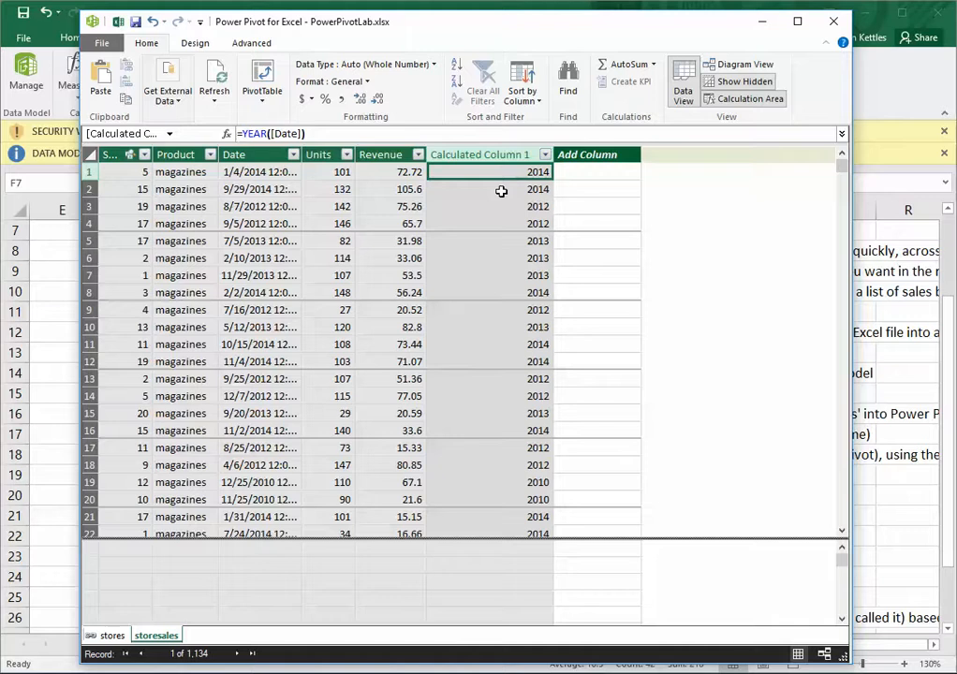
click(600, 173)
text(=)
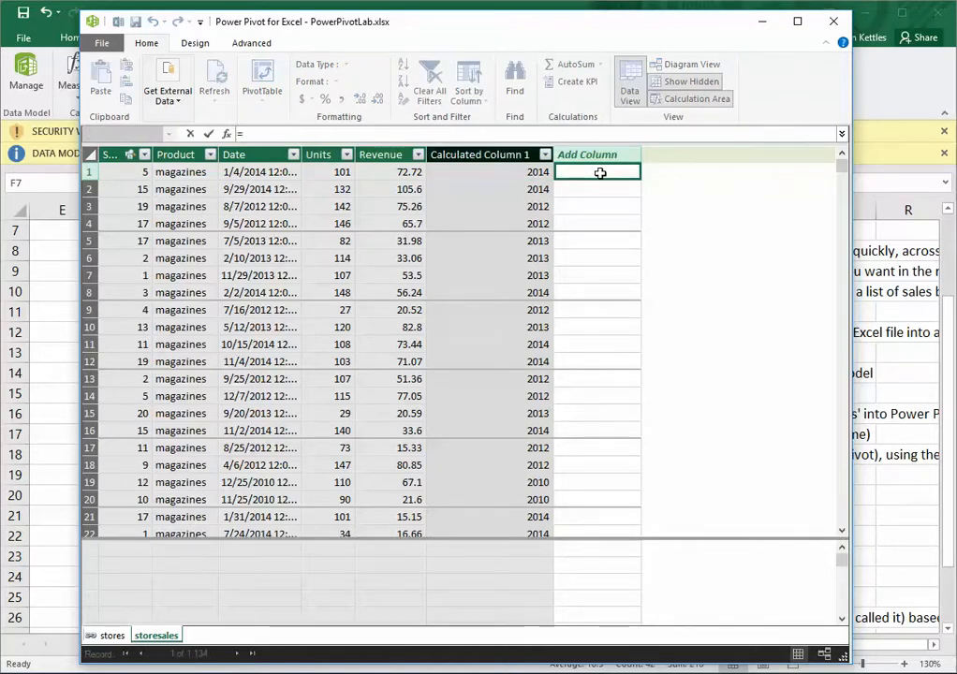
text(mon)
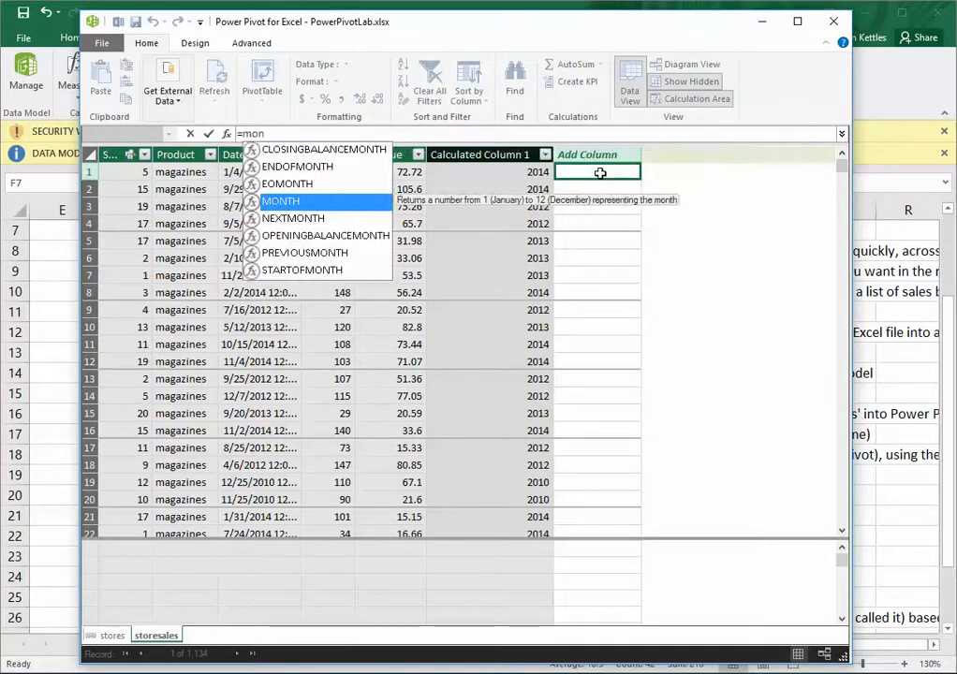
double_click(296, 202)
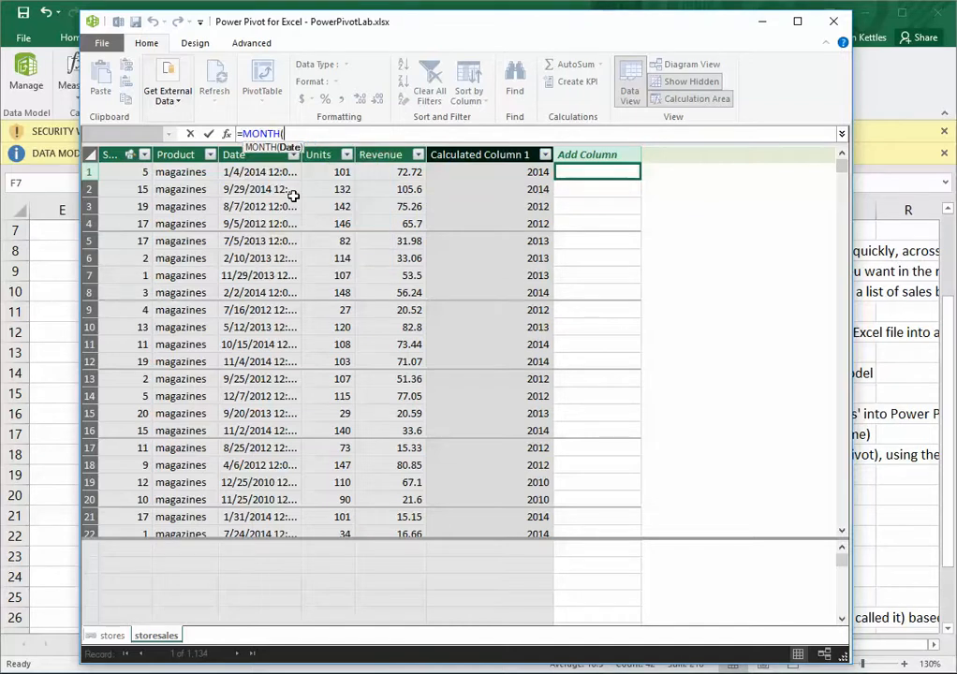
key(Return)
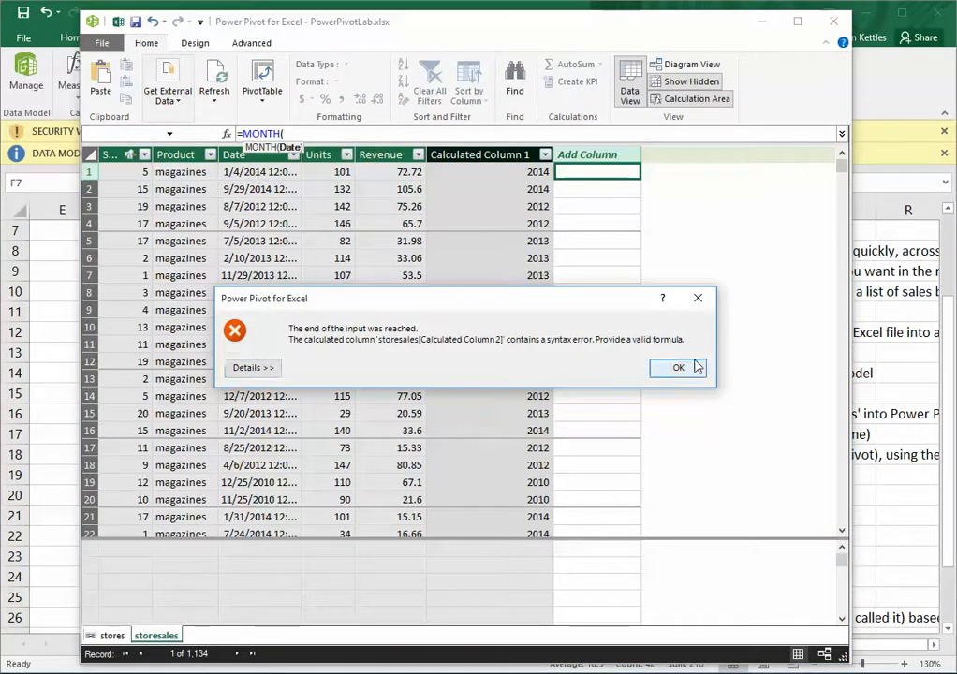
click(646, 367)
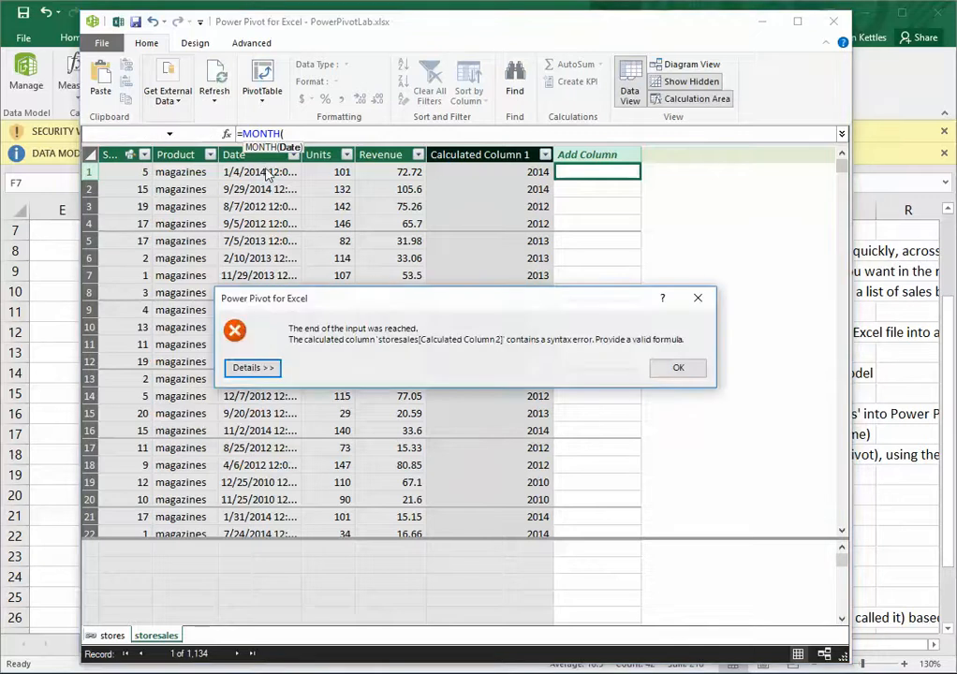
click(675, 367)
click(587, 170)
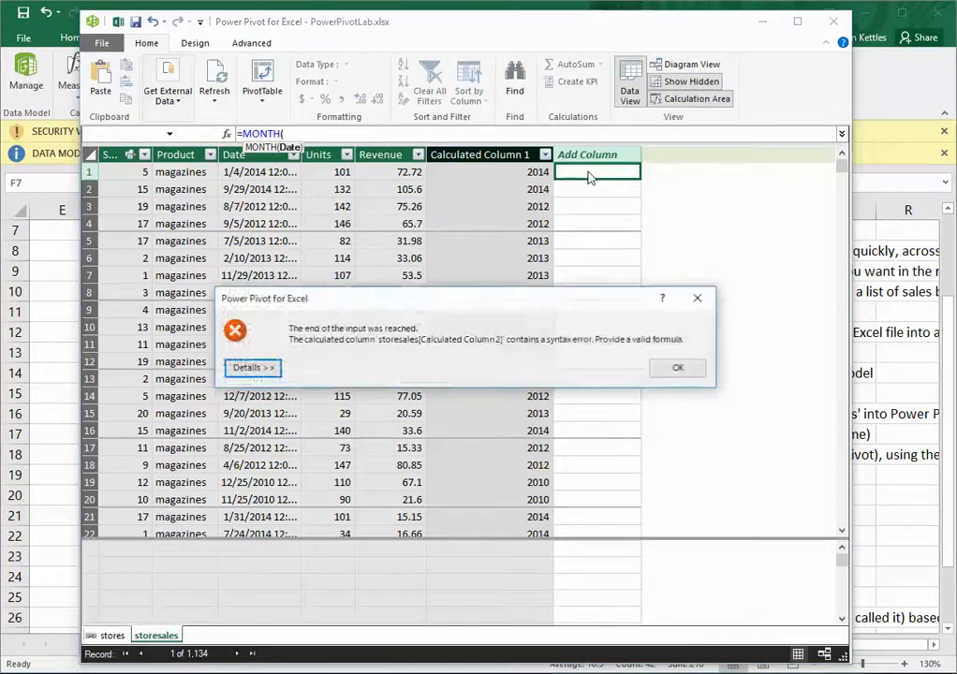
key(Escape)
click(307, 132)
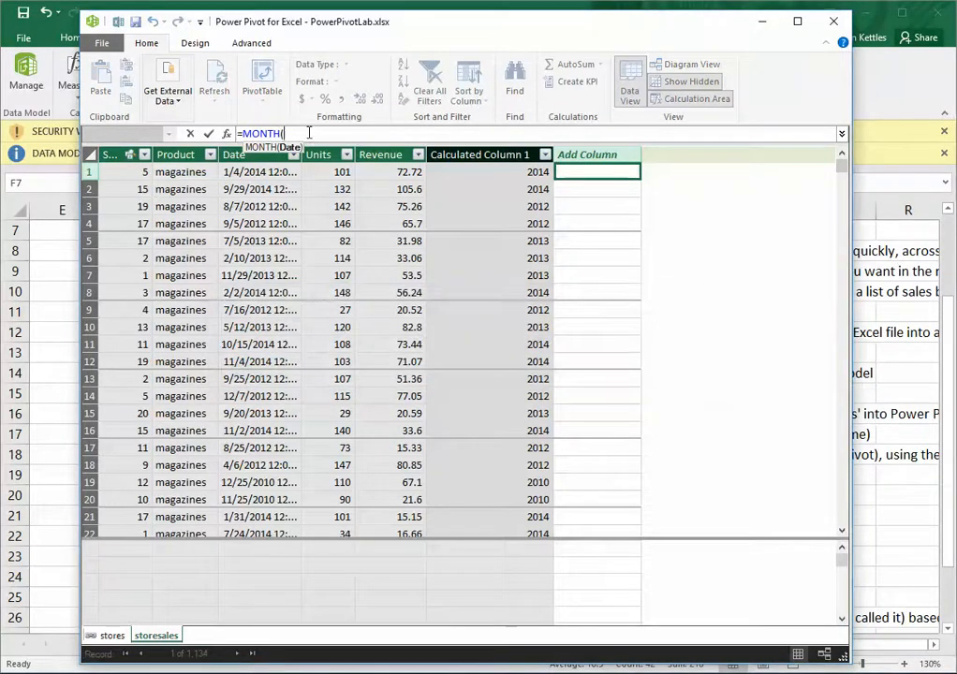
key(BackSpace)
key(BackSpace)
key(BackSpace)
key(BackSpace)
key(BackSpace)
key(BackSpace)
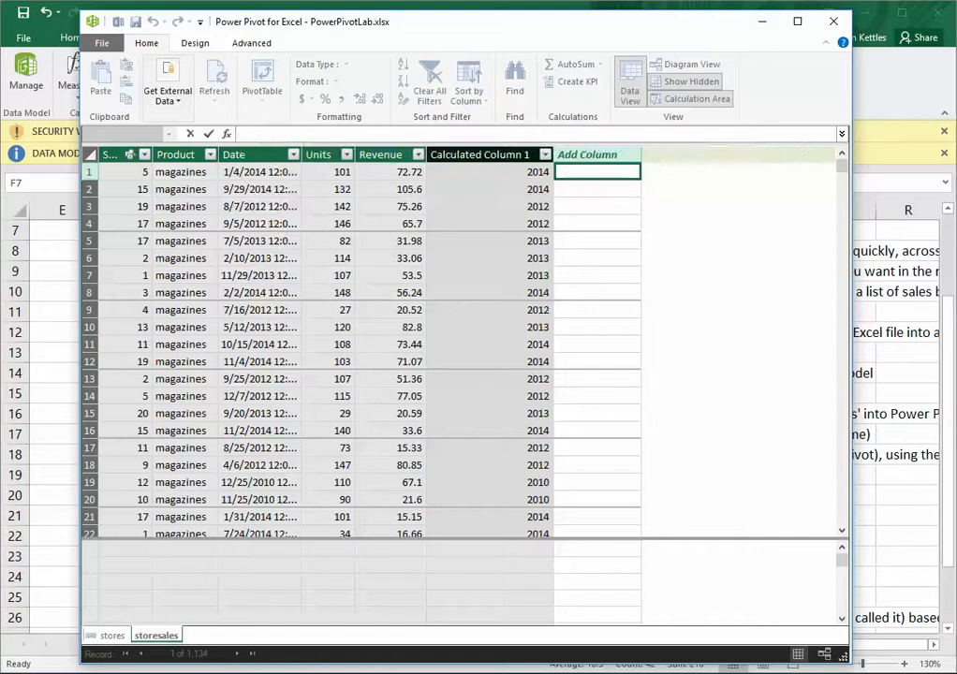
- Add a second calculated column to storesales with the formula =month([Date])
text(month()
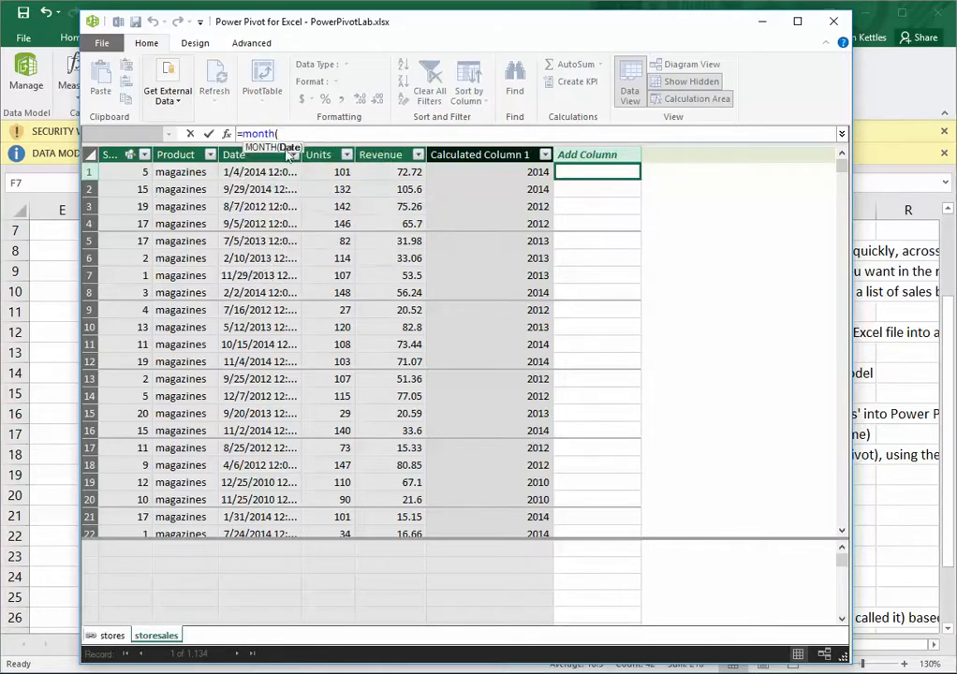
click(251, 170)
text())
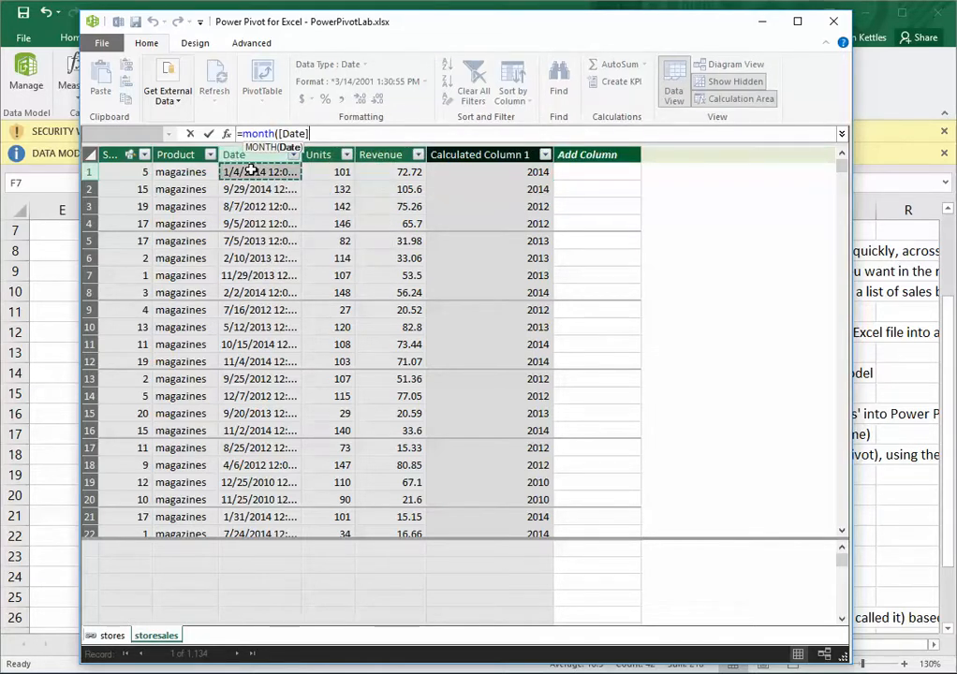
text())
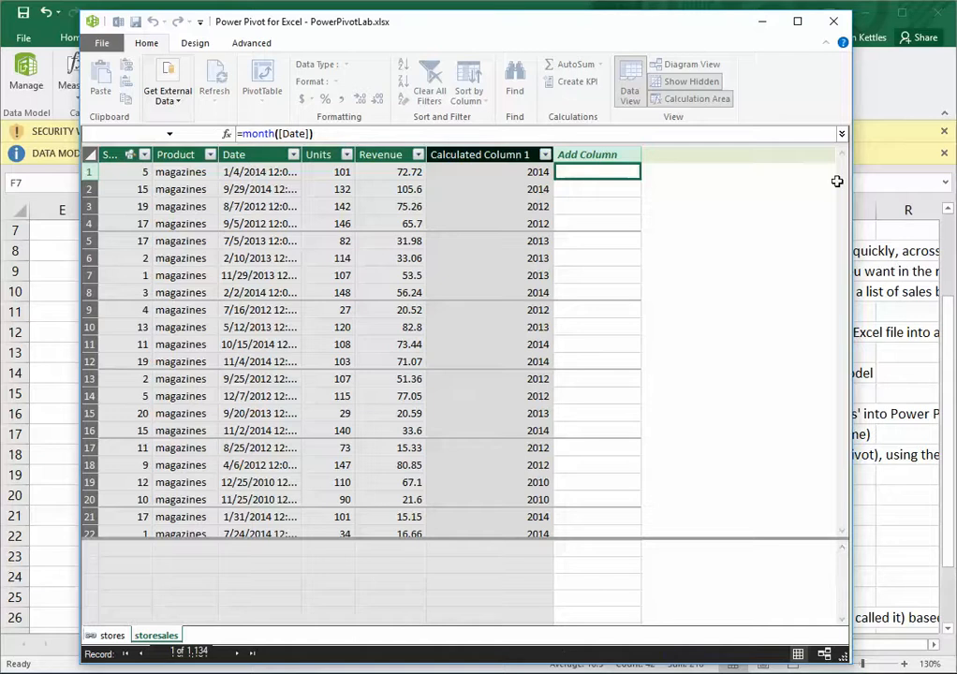
key(Return)
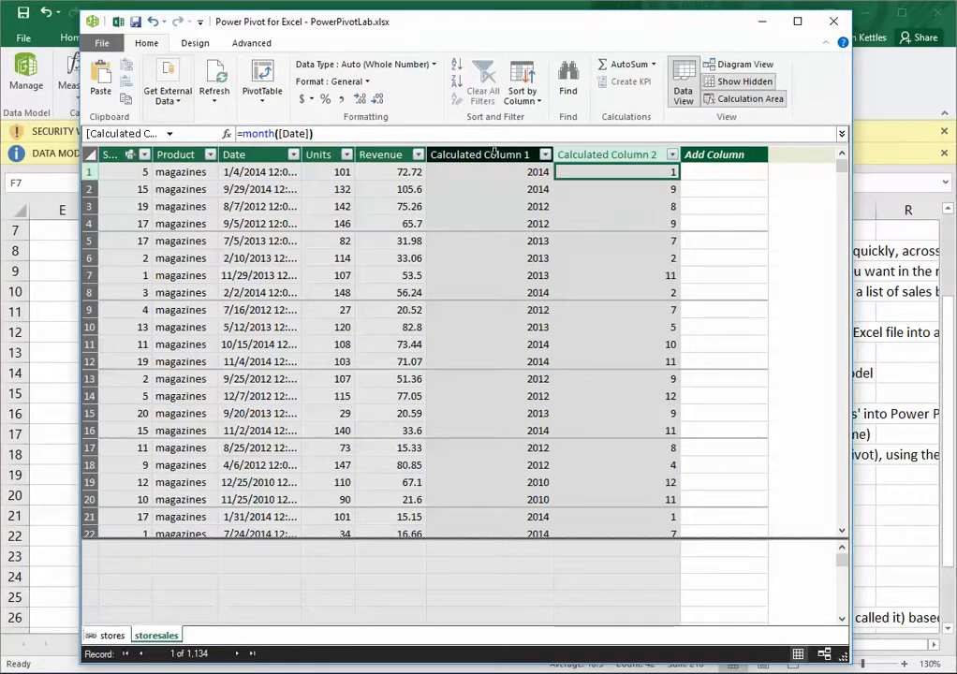
- Rename the year calculated column as Years and the month calculated column as Months
right_click(497, 157)
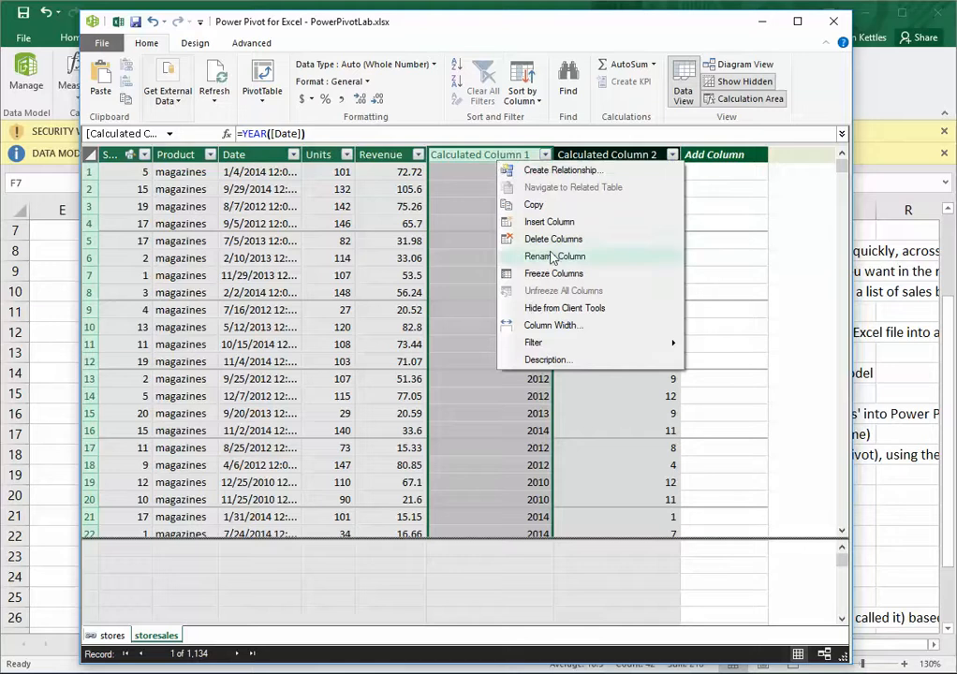
click(602, 250)
text(Years)
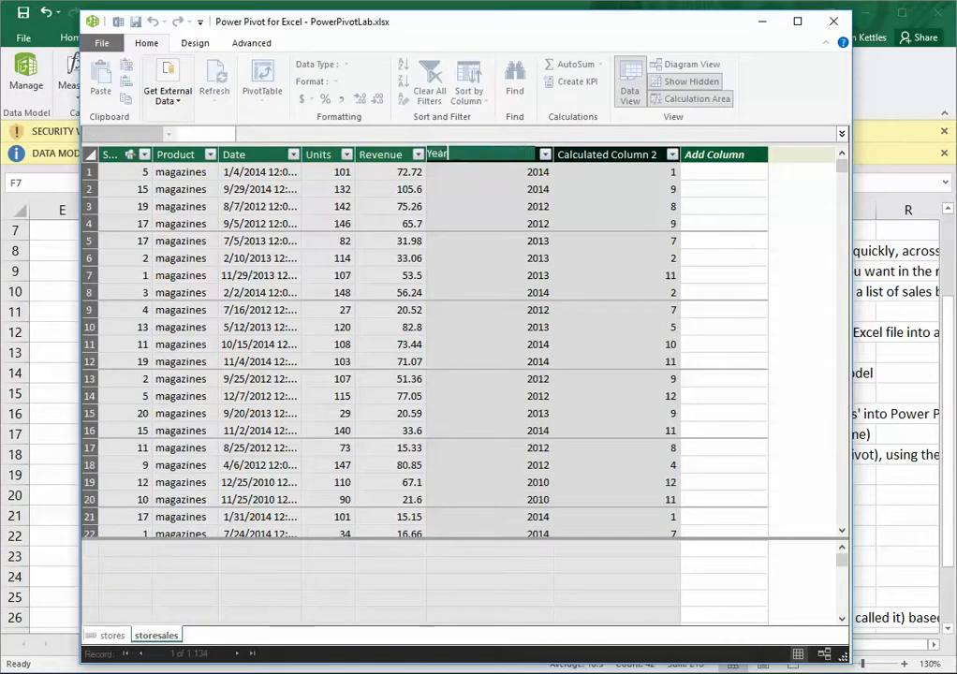
key(Return)
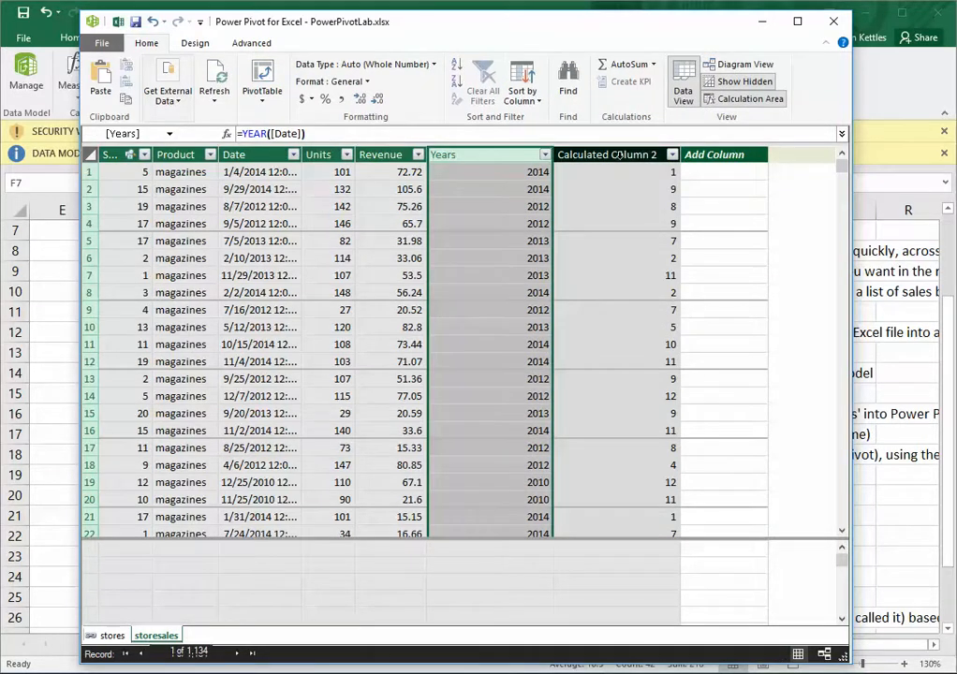
click(621, 159)
right_click(621, 159)
click(667, 255)
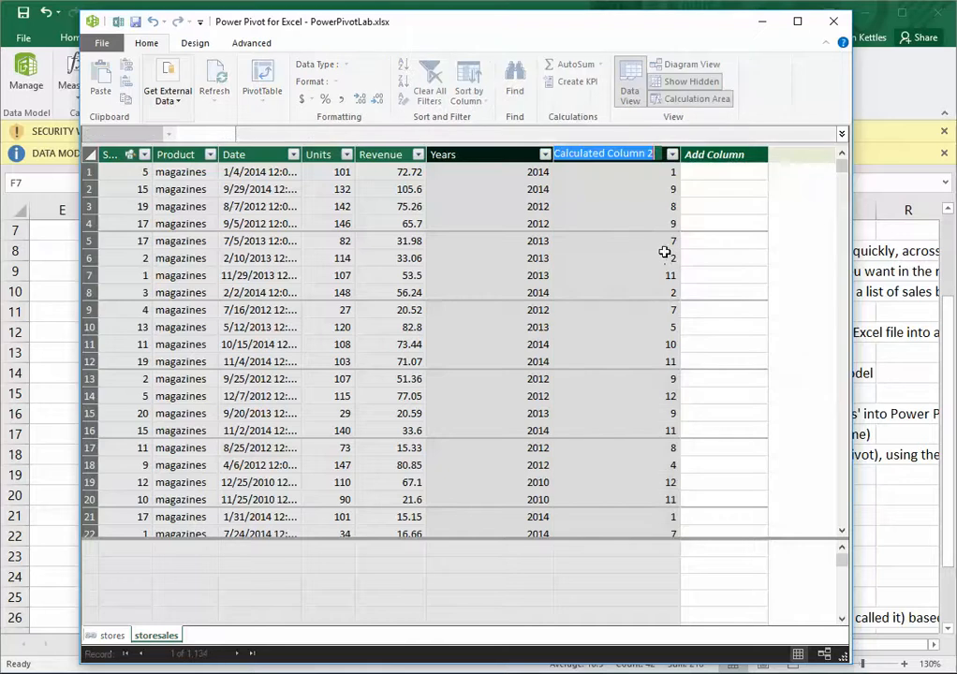
text(Months)
key(Return)
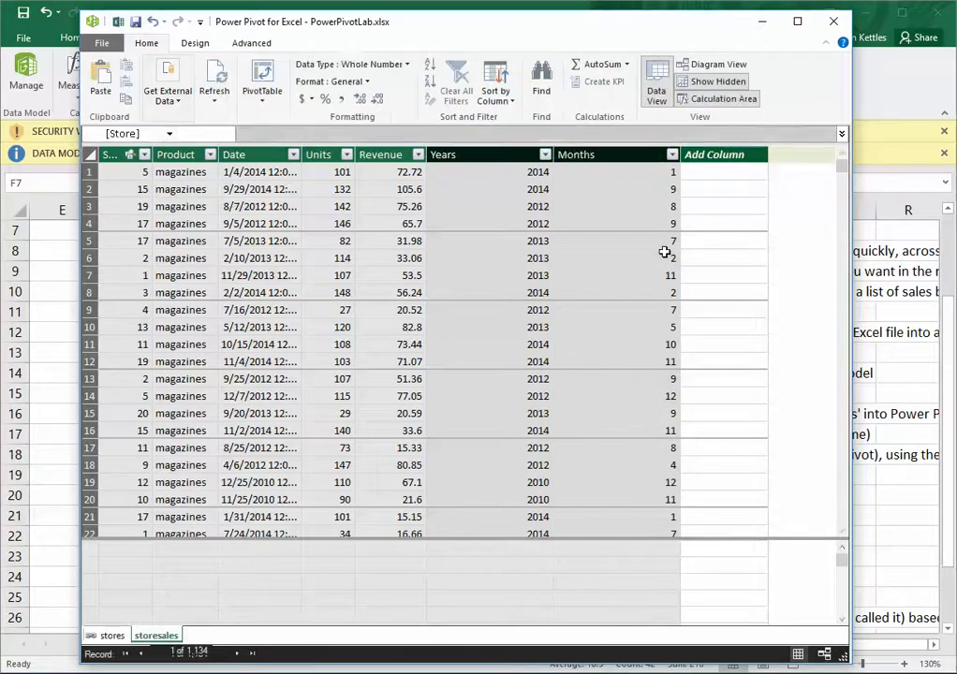
- Create a PivotTable on a new worksheet with the sum of Revenue as values and Product in the rows
click(259, 78)
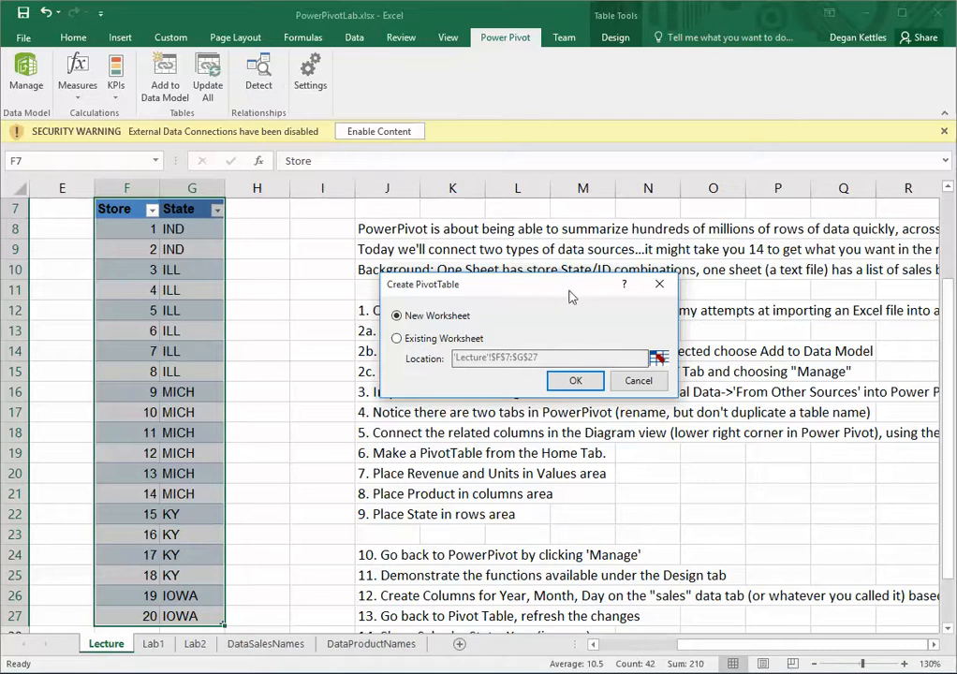
click(574, 379)
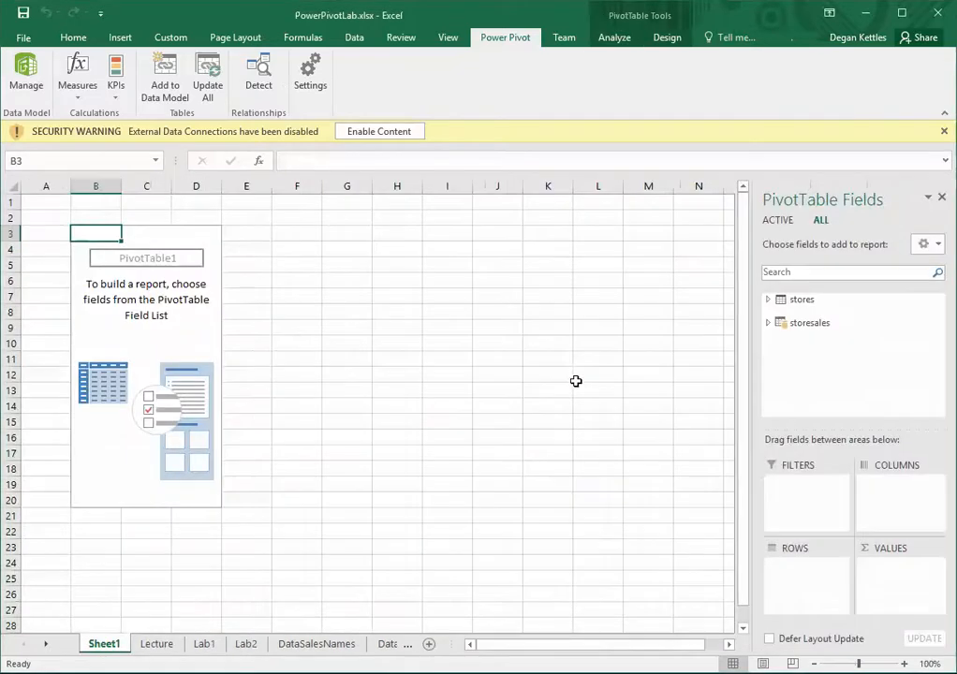
click(768, 326)
drag(942, 342, 941, 363)
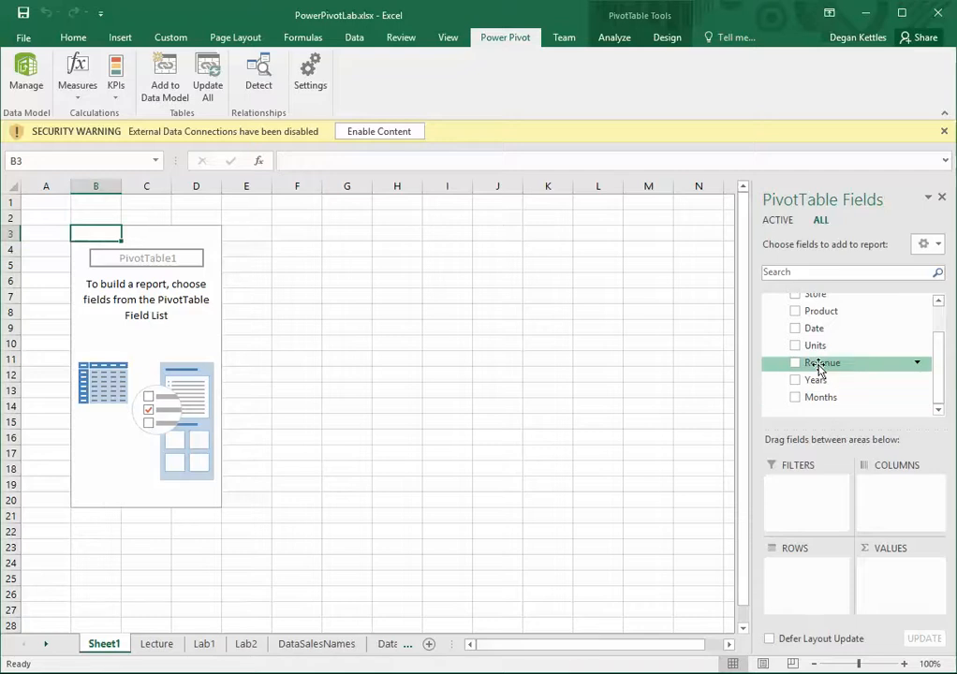
drag(819, 368, 890, 570)
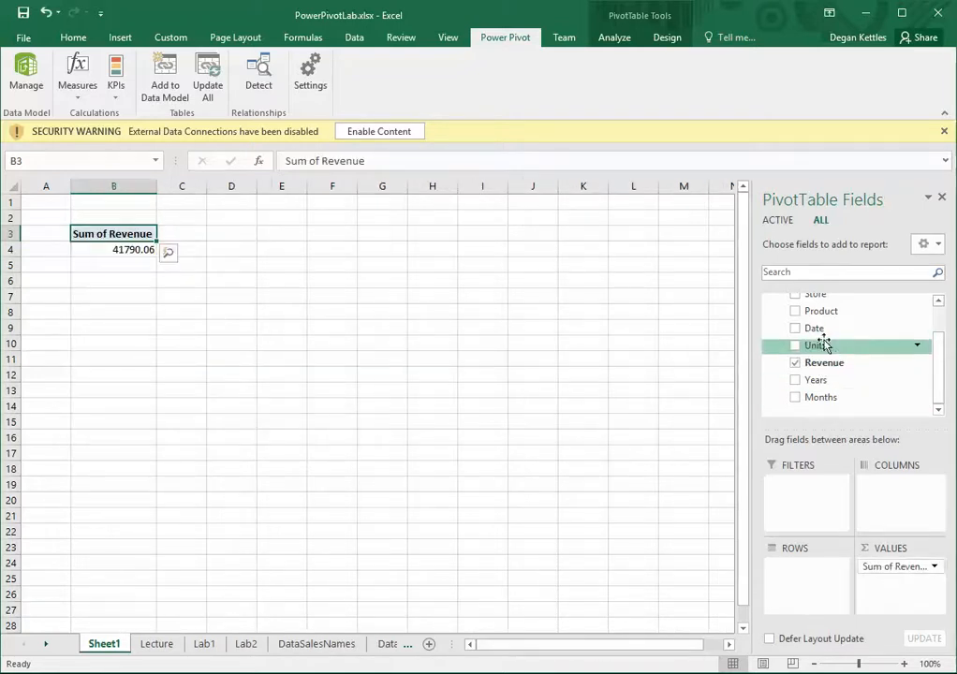
scroll(938, 360, up, 1)
drag(820, 330, 810, 573)
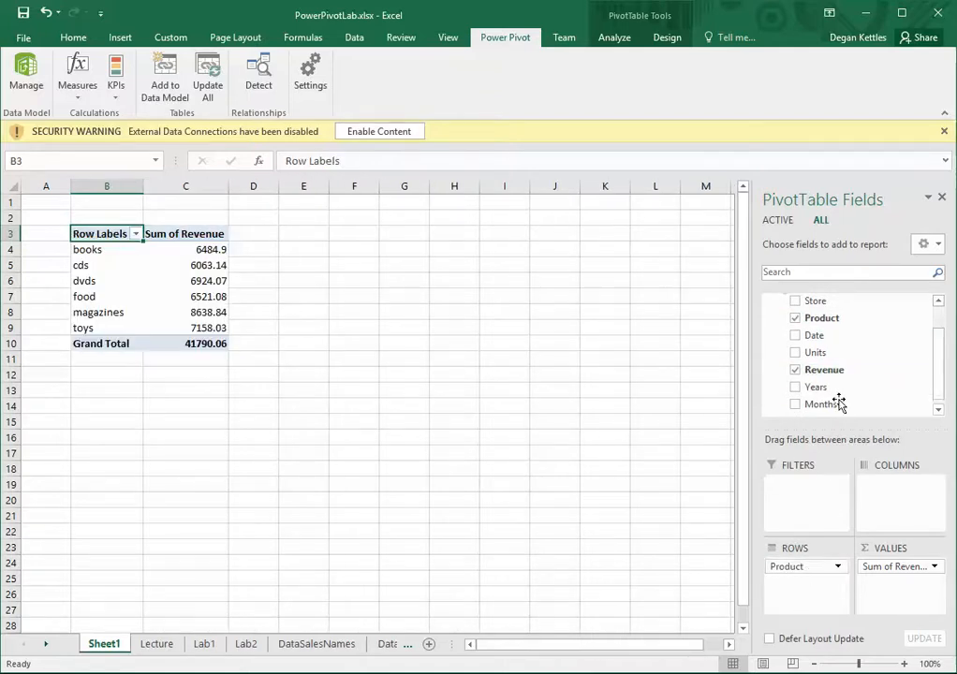
- Split the PivotTable's revenue by Years in the columns, and replace Years with Months there
drag(822, 390, 892, 498)
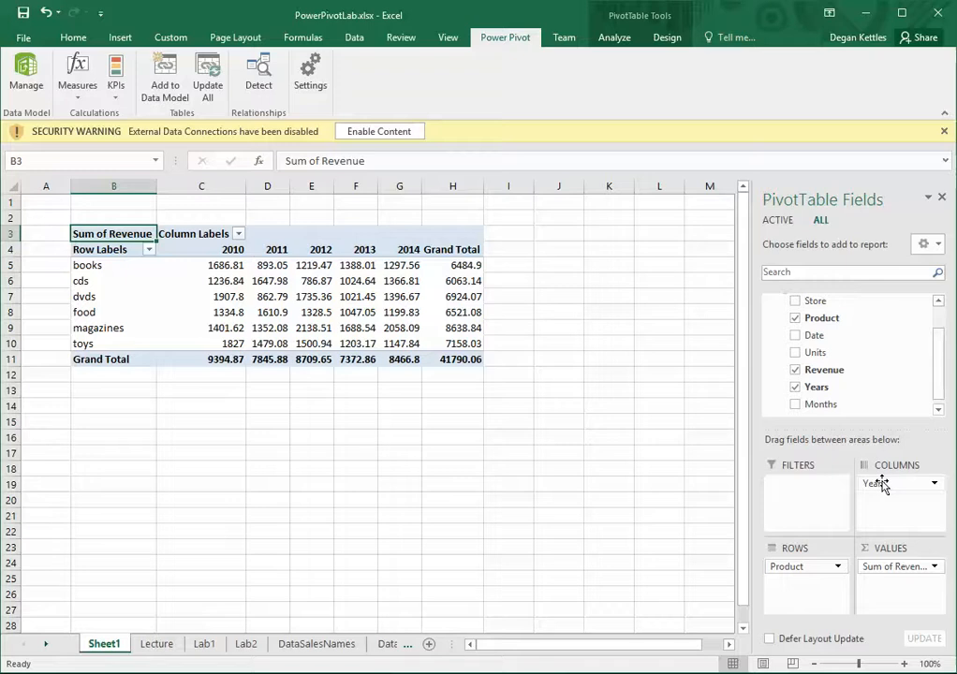
drag(880, 485, 891, 510)
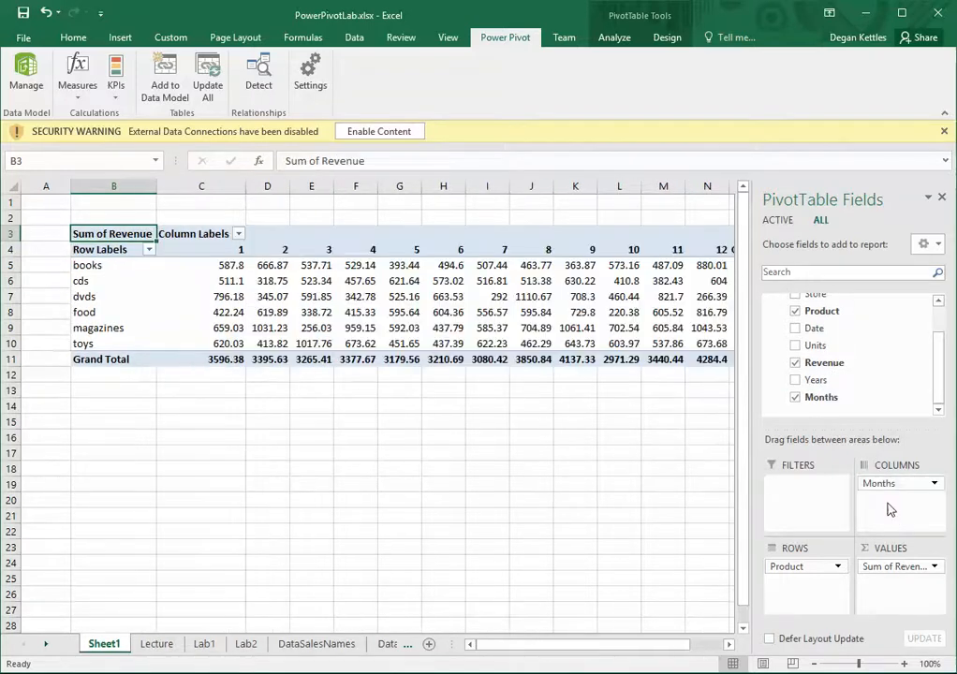
- Remove the Months and Product fields from the PivotTable
mouse_move(532, 644)
mouse_down()
mouse_move(573, 652)
mouse_move(534, 657)
mouse_up()
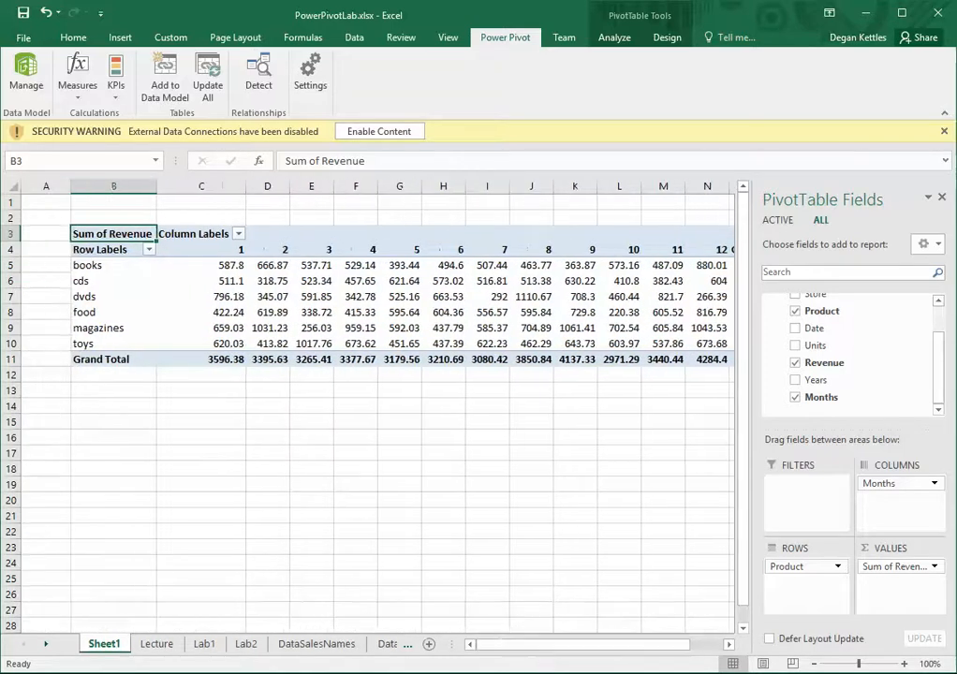
click(796, 397)
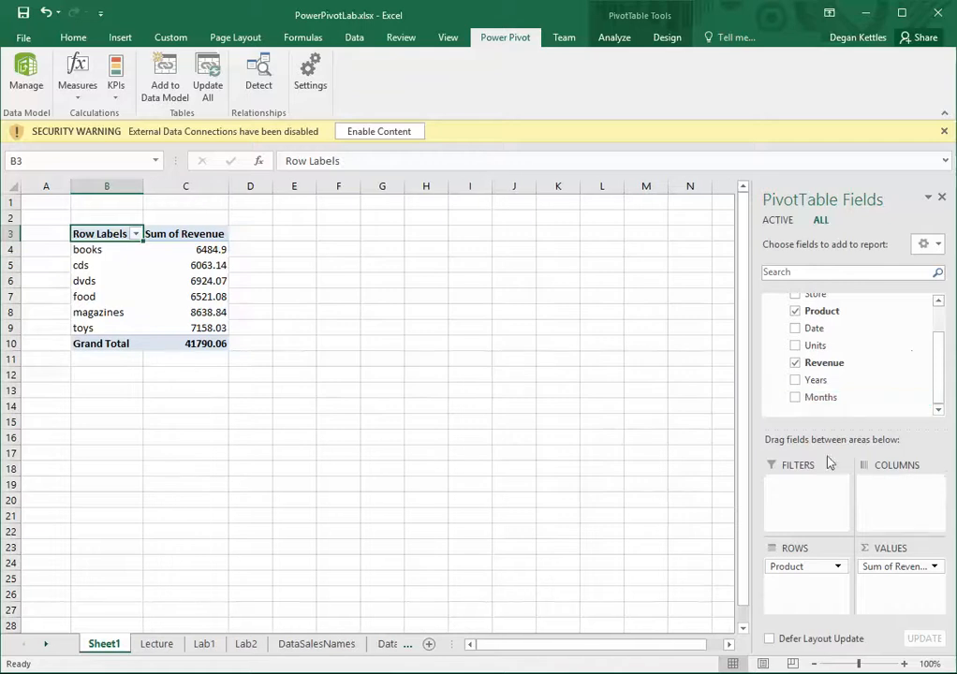
click(790, 568)
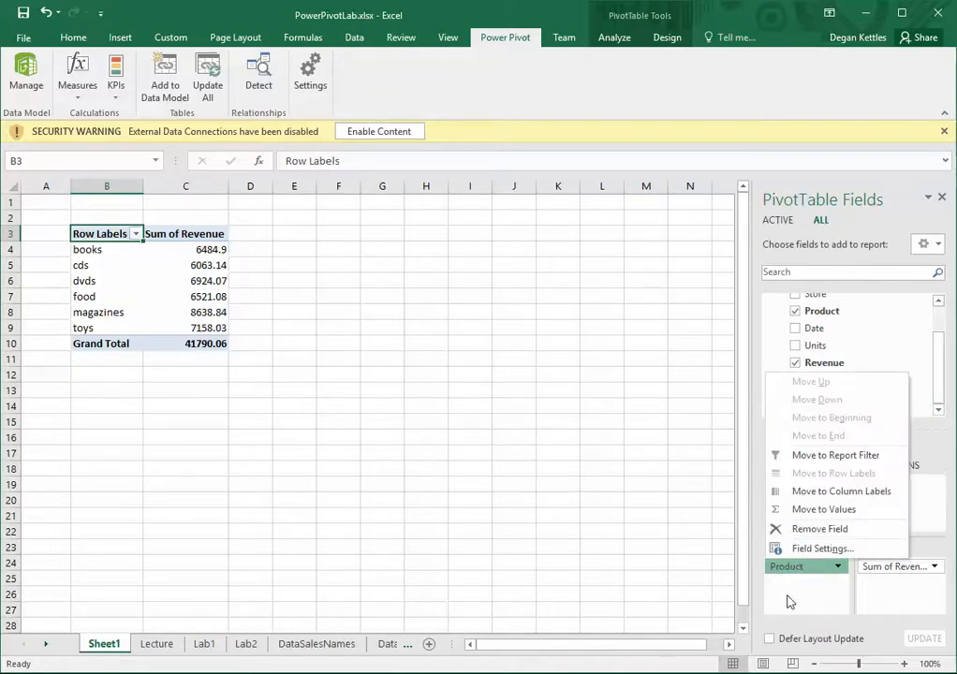
drag(787, 571, 840, 369)
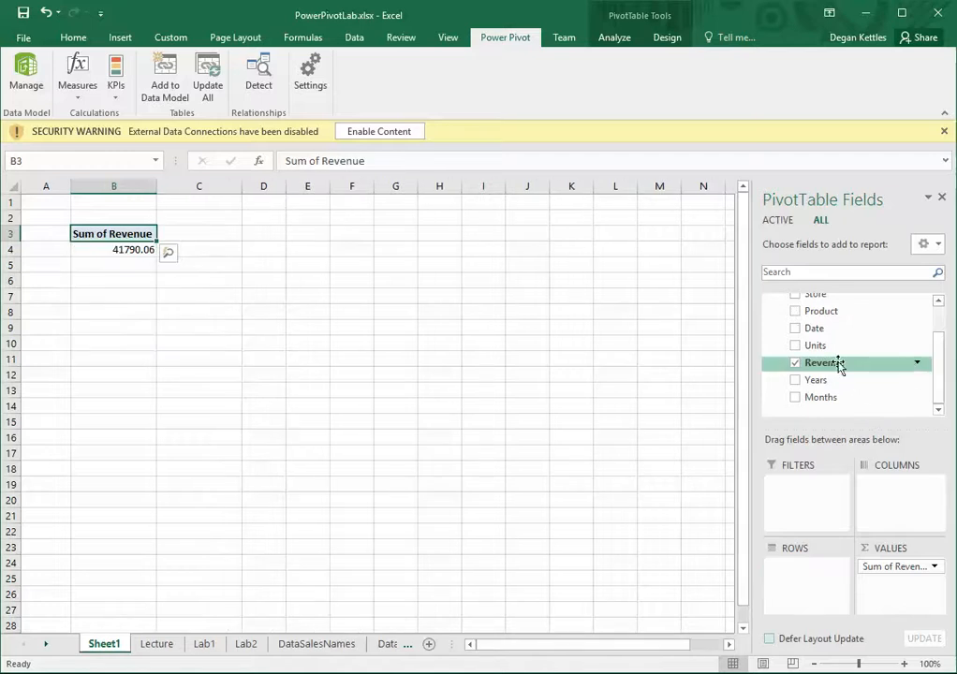
- Break down the PivotTable's revenue by State from the stores table in the rows and Years from storesales in the columns
drag(934, 380, 940, 328)
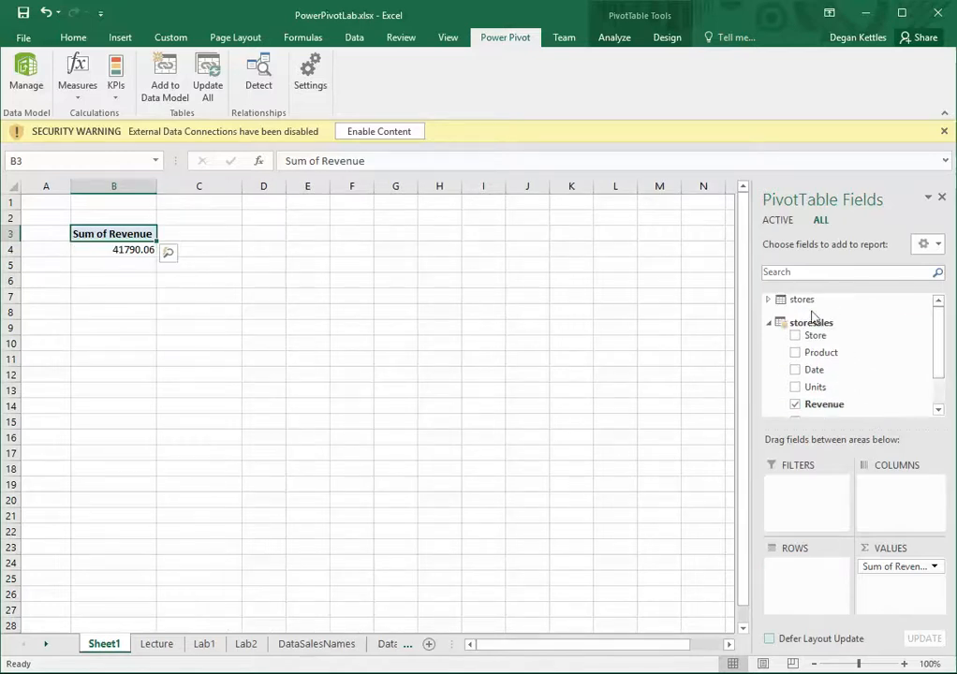
click(769, 300)
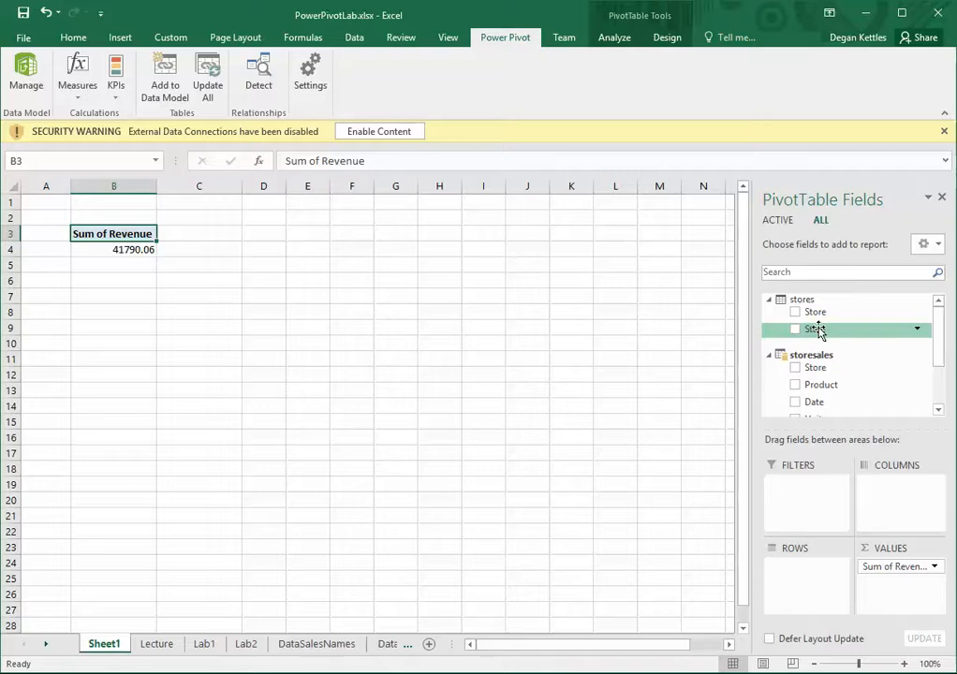
drag(818, 331, 811, 573)
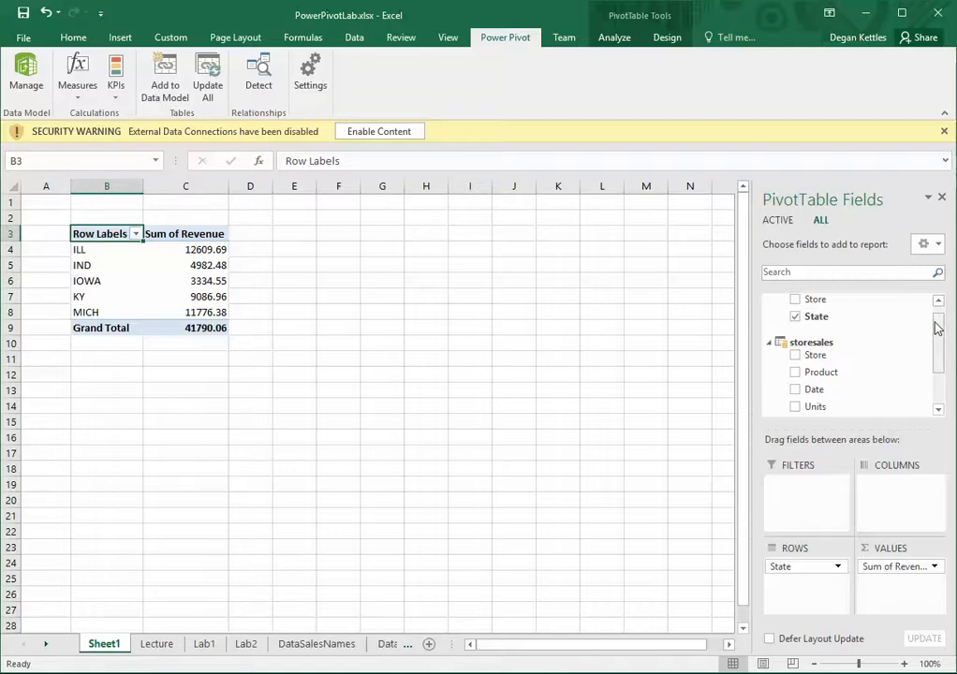
drag(938, 327, 939, 357)
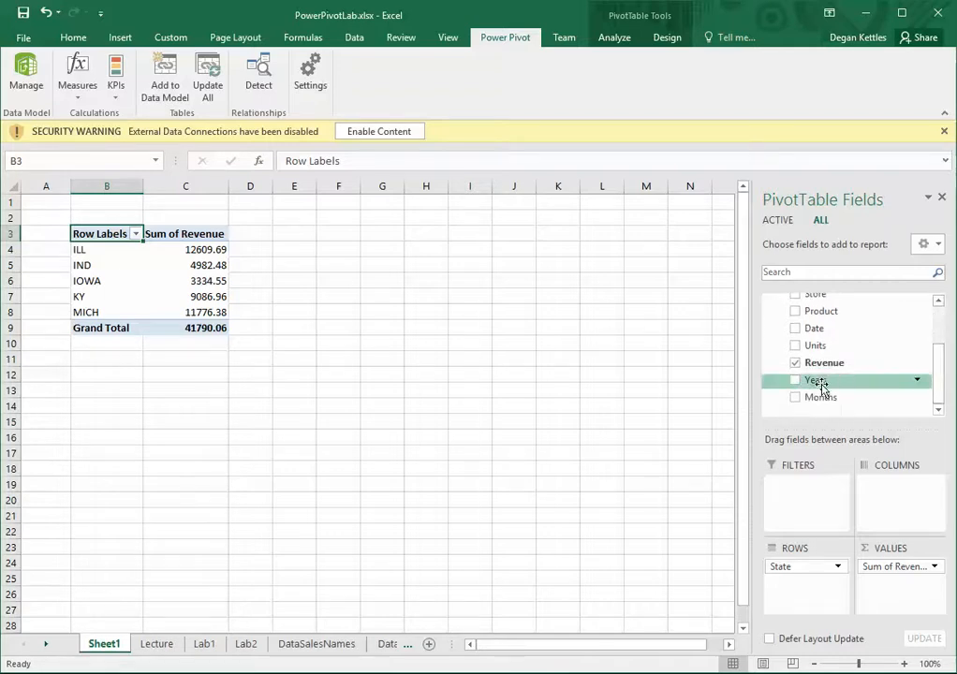
drag(813, 380, 886, 513)
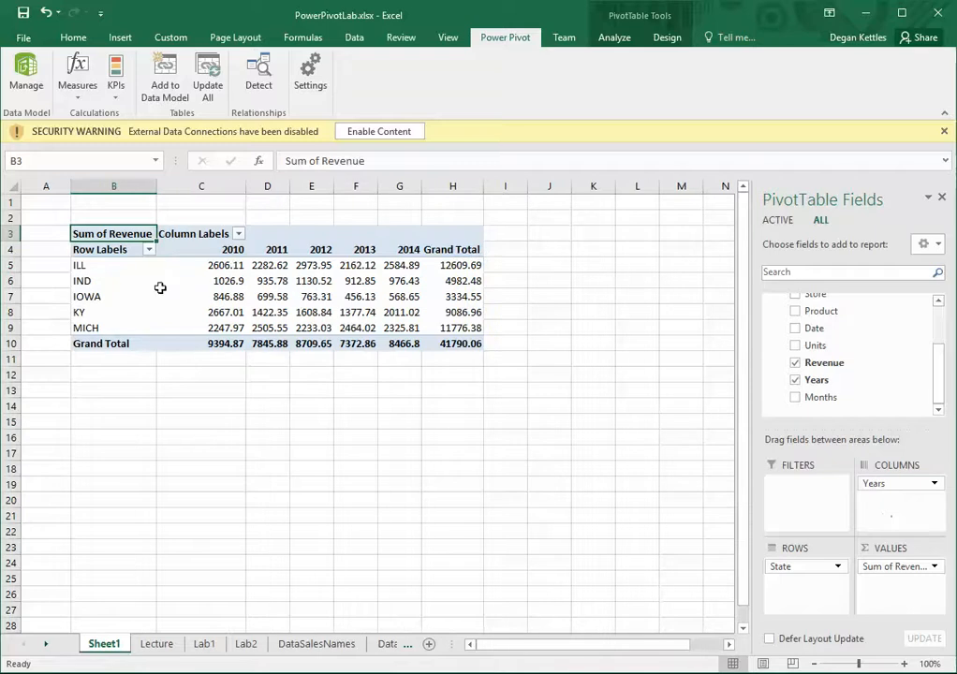
mouse_move(404, 289)
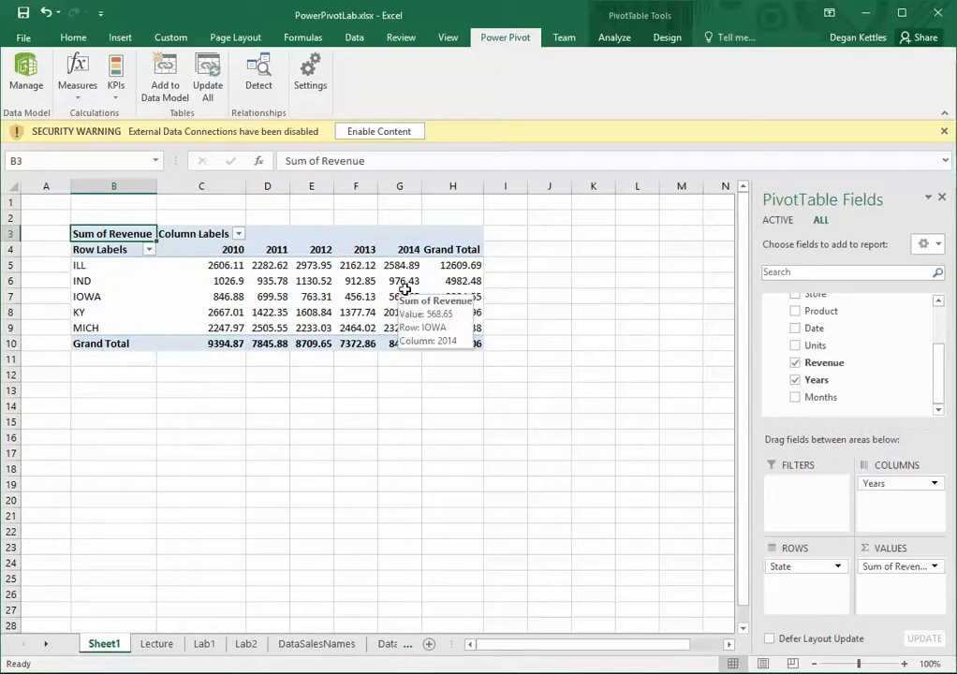